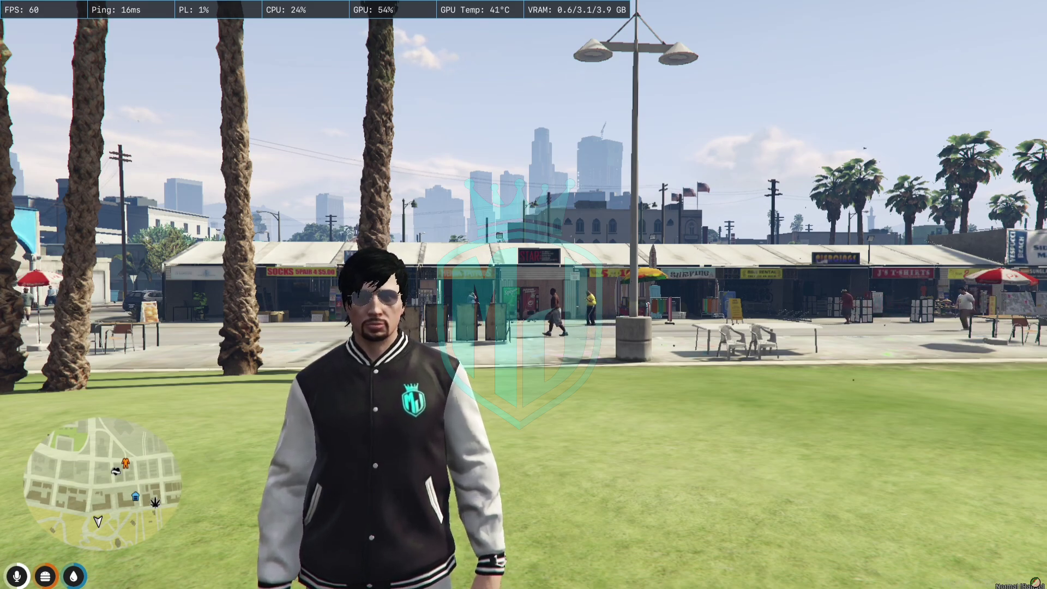
Switch to Chrome and download the lusty94_yoga repository from GitHub as a ZIP archive
{"action": "key", "text": "super"}
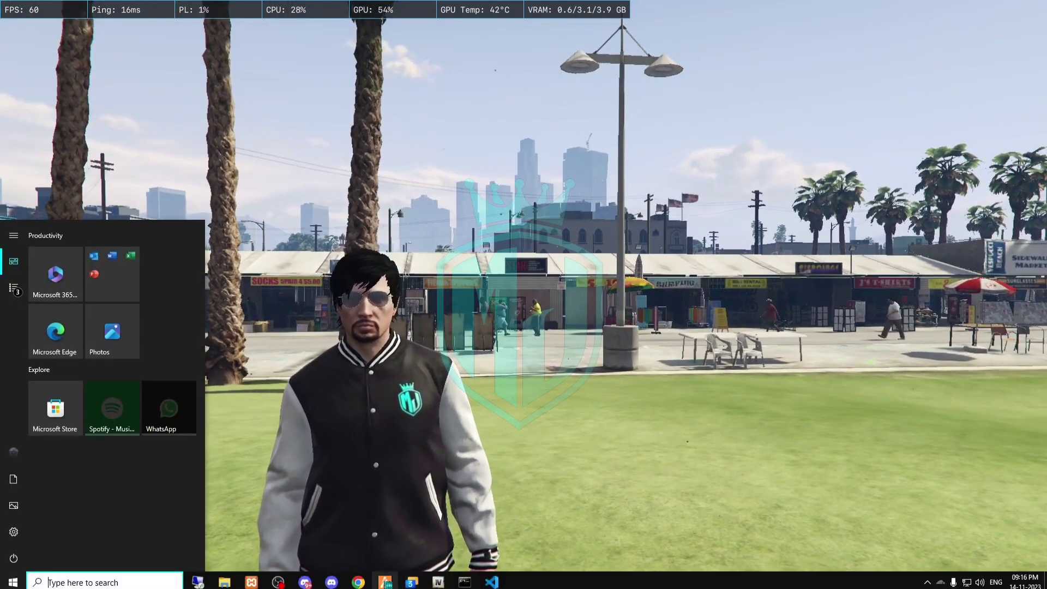
{"action": "left_click", "coordinate": [357, 582]}
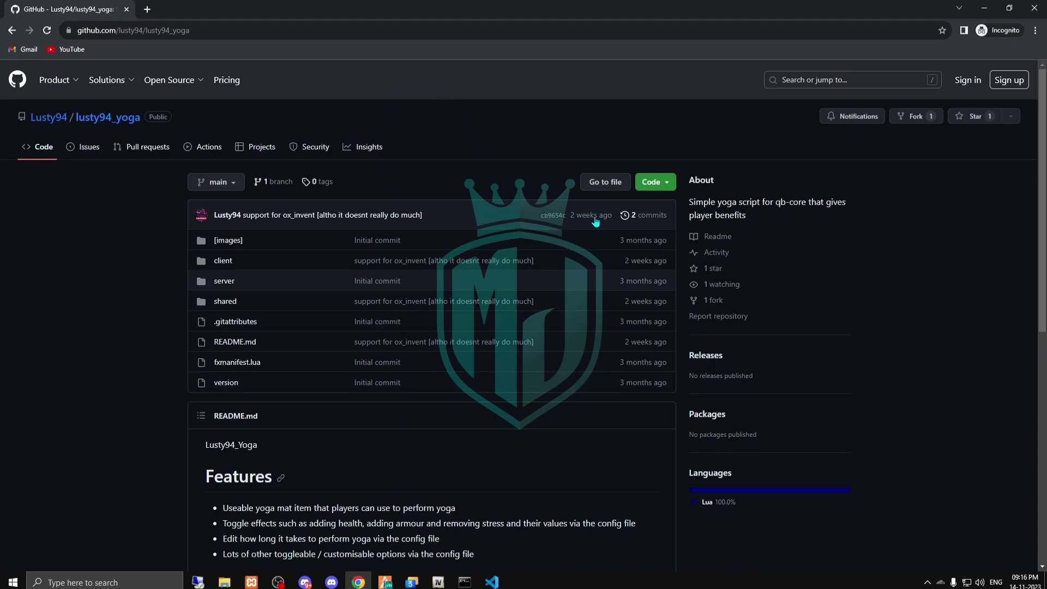
{"action": "scroll", "coordinate": [741, 340], "scroll_direction": "down", "scroll_amount": 4}
{"action": "scroll", "coordinate": [741, 339], "scroll_direction": "up", "scroll_amount": 5}
{"action": "left_click", "coordinate": [661, 183]}
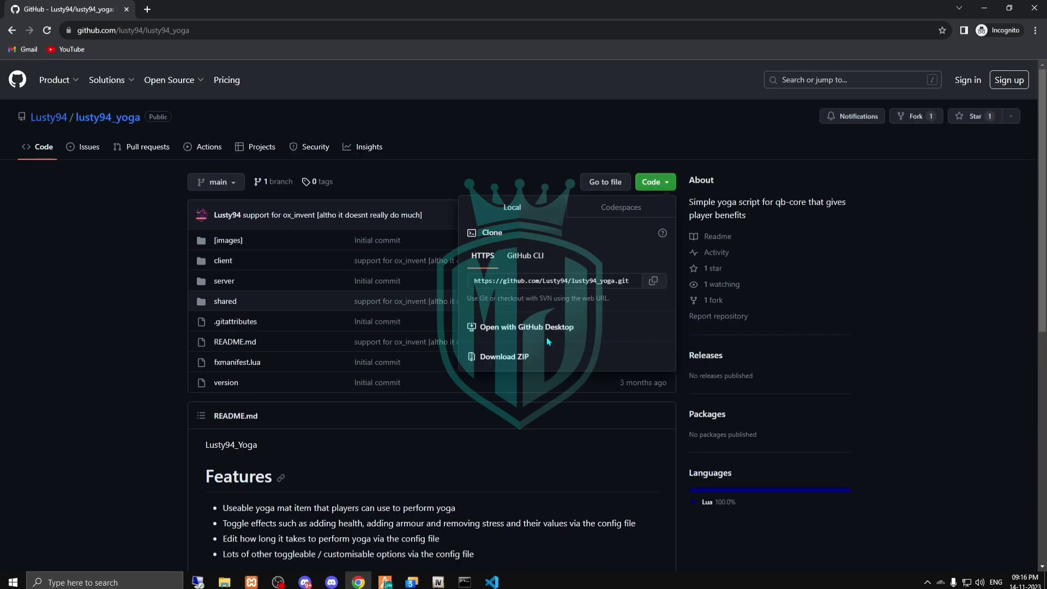
{"action": "left_click", "coordinate": [512, 357]}
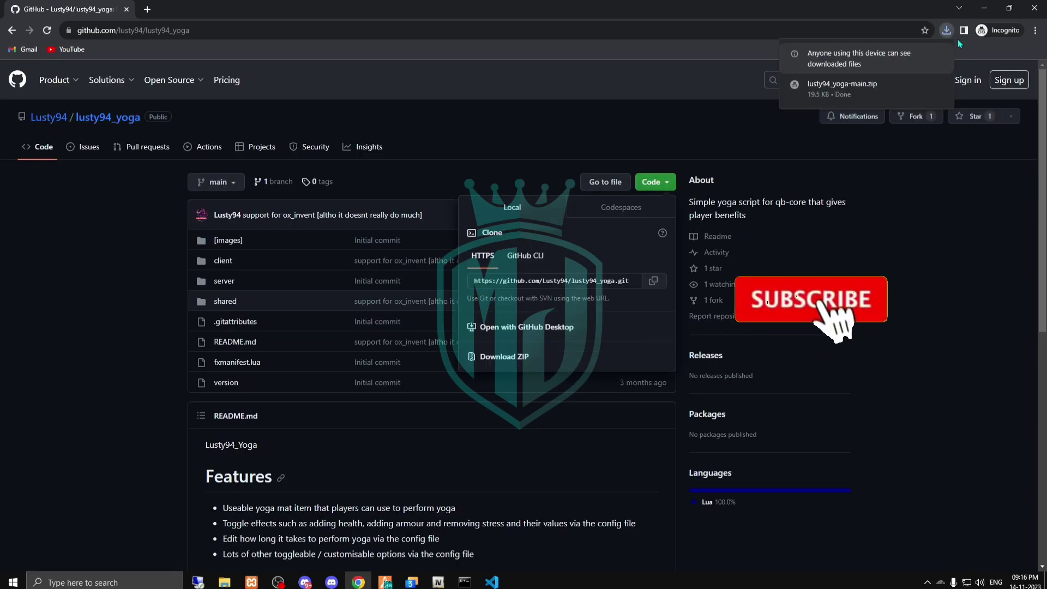
Extract lusty94_yoga-main from the downloaded archive into the server's resources folder and rename it lusty94_yoga
{"action": "left_click", "coordinate": [828, 90]}
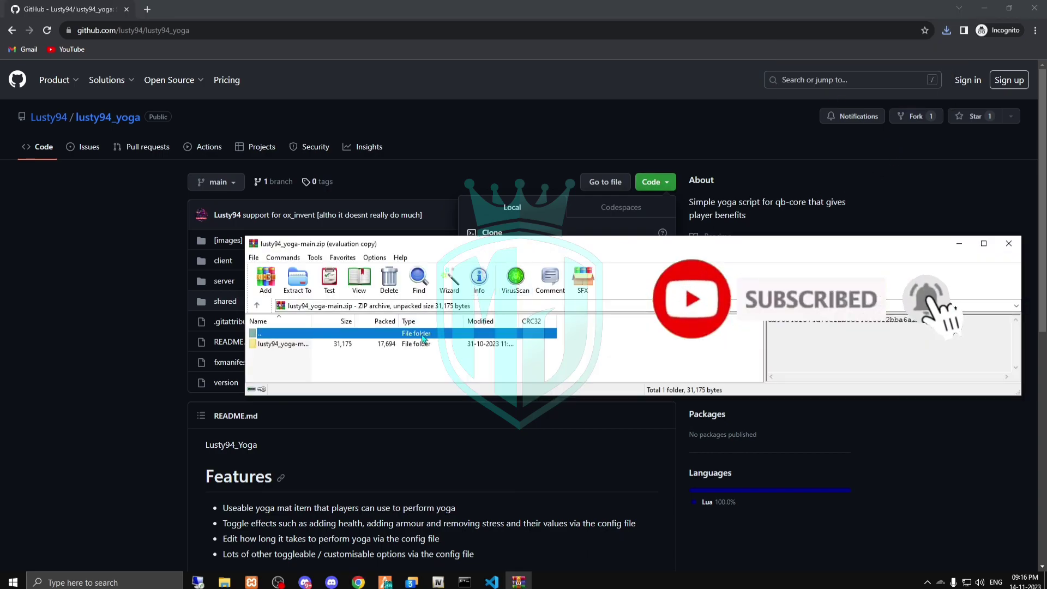
{"action": "left_click", "coordinate": [428, 343]}
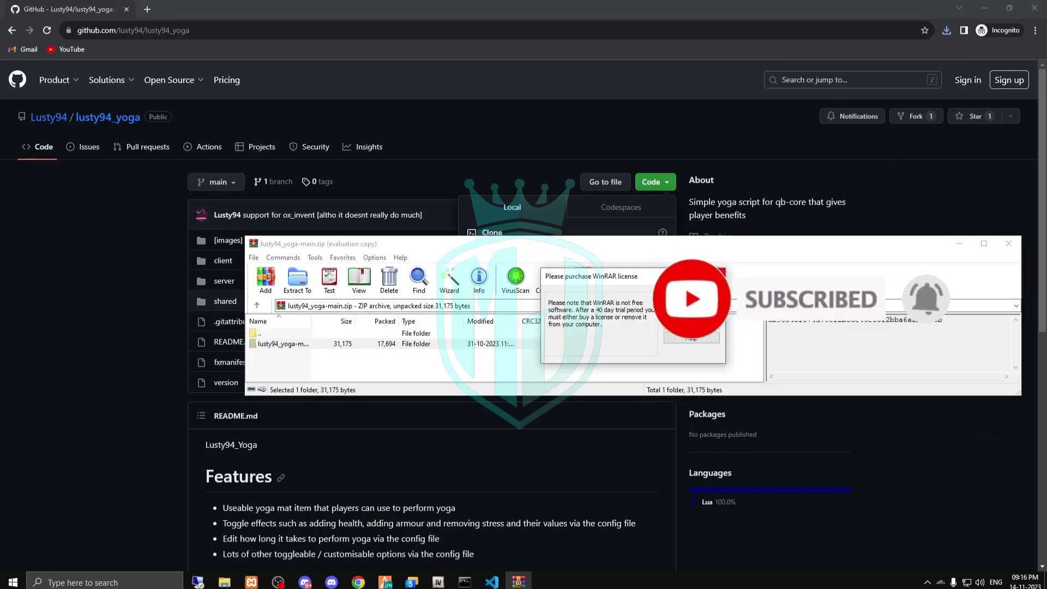
{"action": "key", "text": "Escape"}
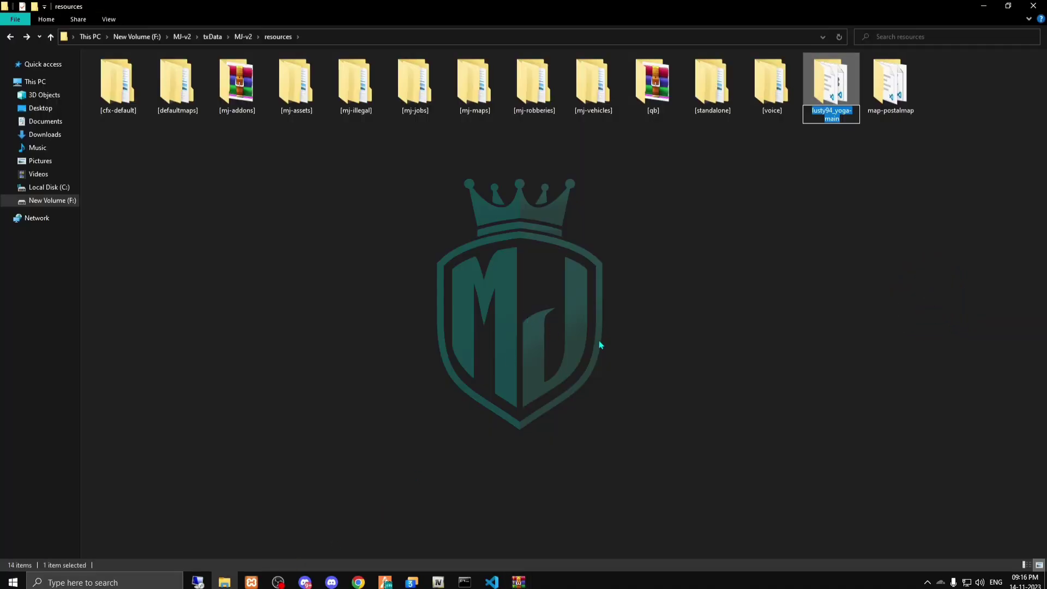
{"action": "key", "text": "Return"}
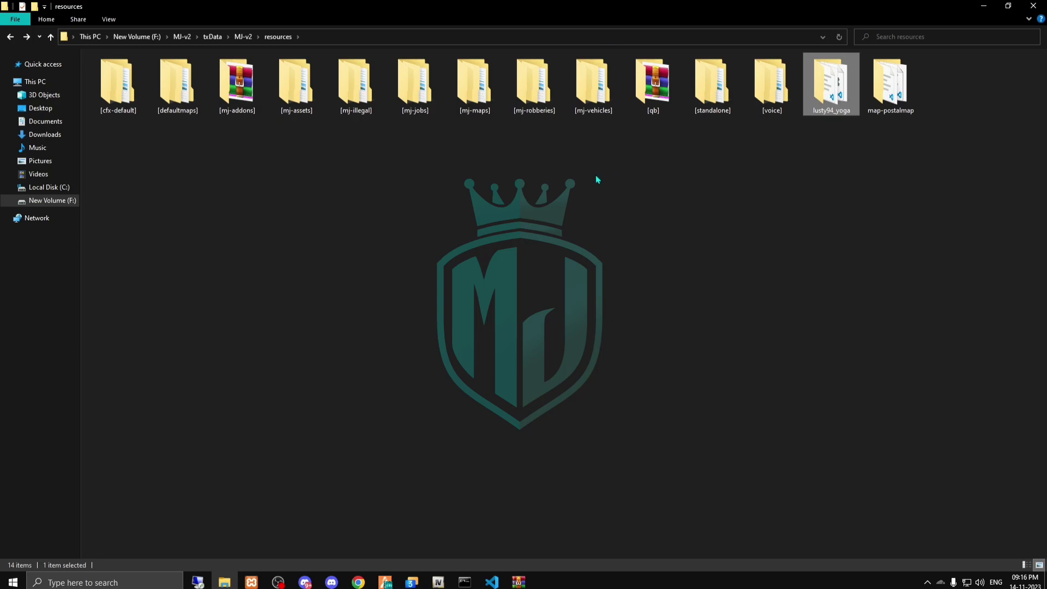
Switch back to Chrome, copy the yogamat item code from the README's Items section, and review the ox_inventory shop snippet
{"action": "key", "text": "alt+Tab"}
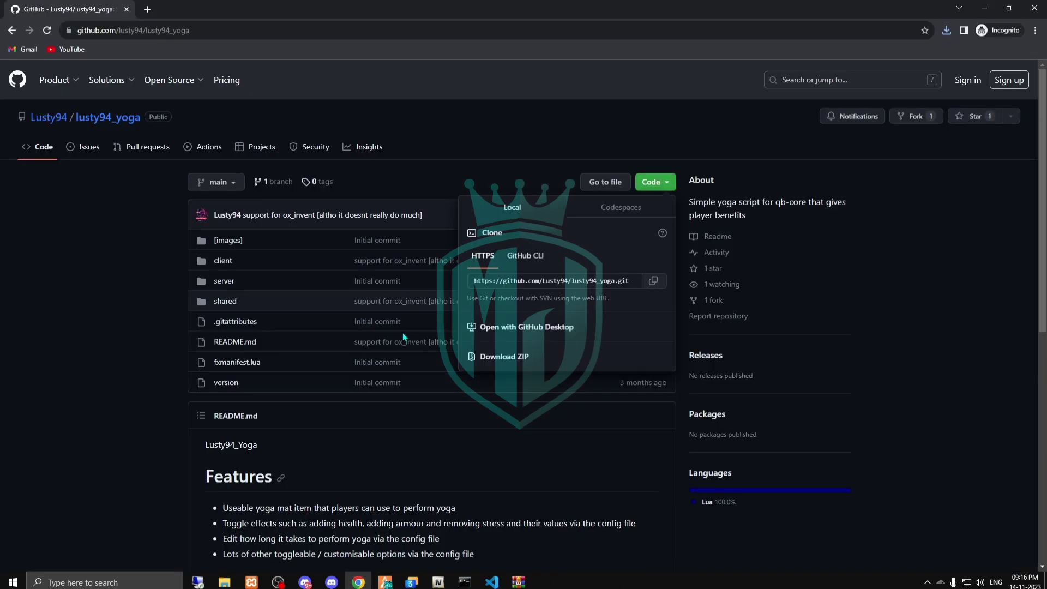
{"action": "scroll", "coordinate": [397, 339], "scroll_direction": "down", "scroll_amount": 10}
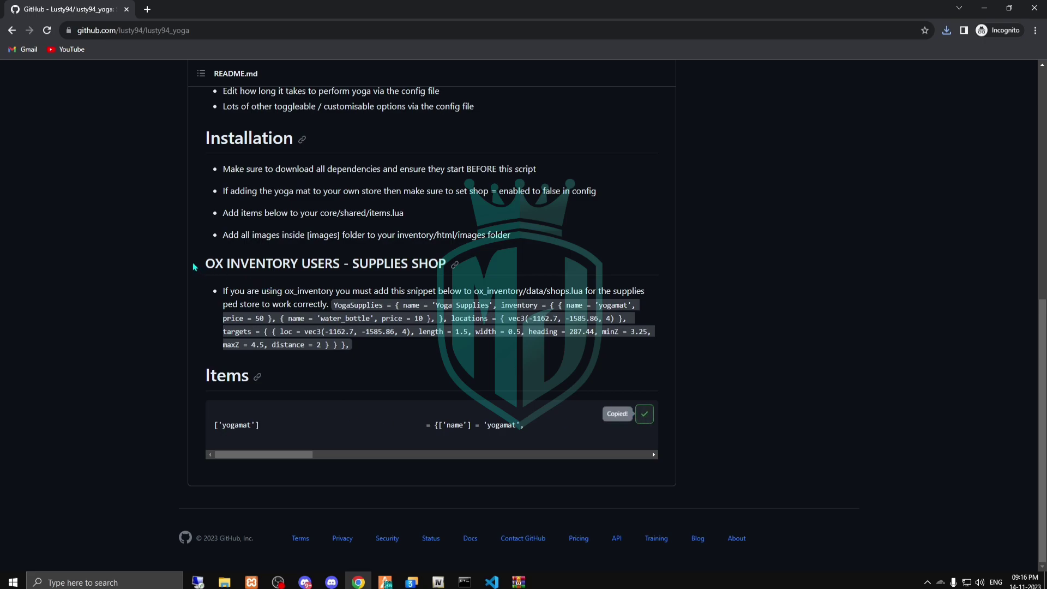
{"action": "left_click_drag", "start_coordinate": [195, 266], "coordinate": [291, 267]}
{"action": "left_click", "coordinate": [299, 275]}
{"action": "left_click_drag", "start_coordinate": [334, 305], "coordinate": [390, 345]}
{"action": "left_click", "coordinate": [247, 410]}
{"action": "left_click_drag", "start_coordinate": [296, 458], "coordinate": [232, 460]}
Switch to File Explorer and open the items file in the shared folder of qb-core, inside the [qb] resources
{"action": "left_click", "coordinate": [225, 582]}
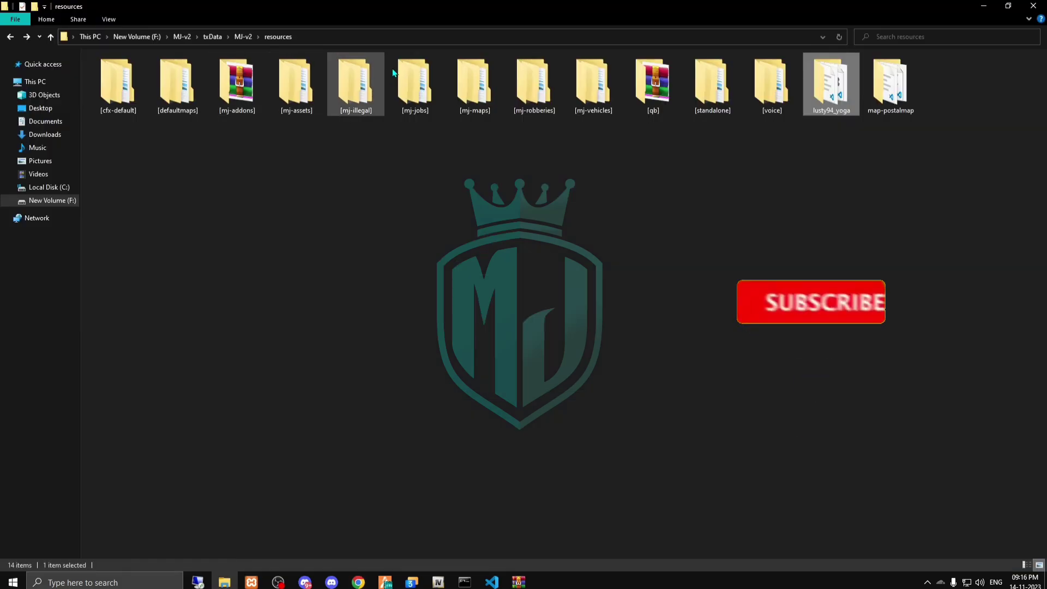
{"action": "double_click", "coordinate": [679, 95]}
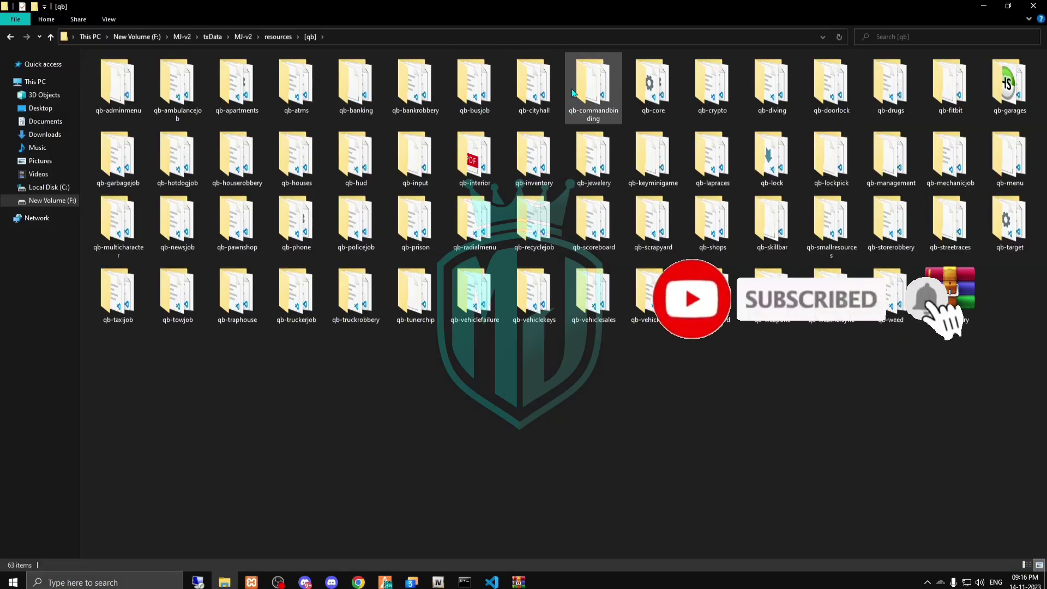
{"action": "double_click", "coordinate": [653, 82]}
{"action": "double_click", "coordinate": [126, 139]}
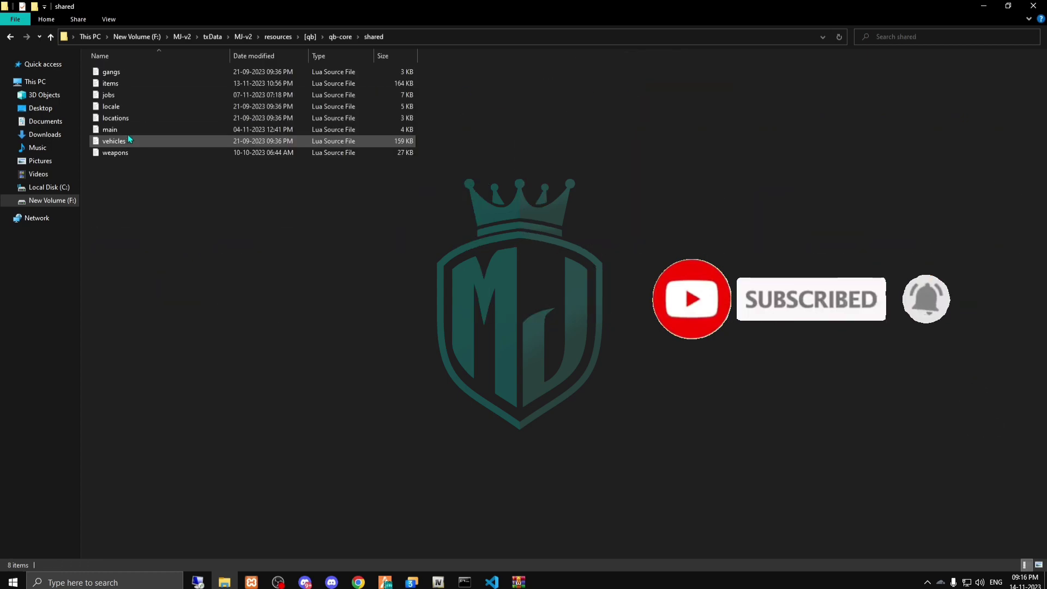
{"action": "left_click", "coordinate": [109, 83]}
{"action": "key", "text": "Return"}
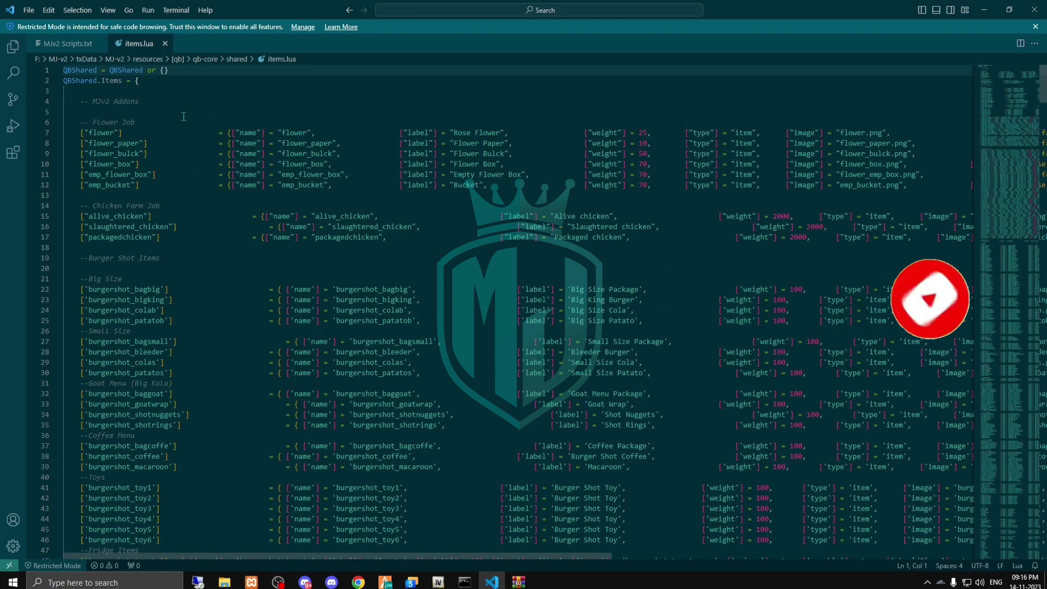
Paste the yogamat item entry under the MJv2 Addons comment in items.lua and indent it to match the other items
{"action": "key", "text": "ctrl+v"}
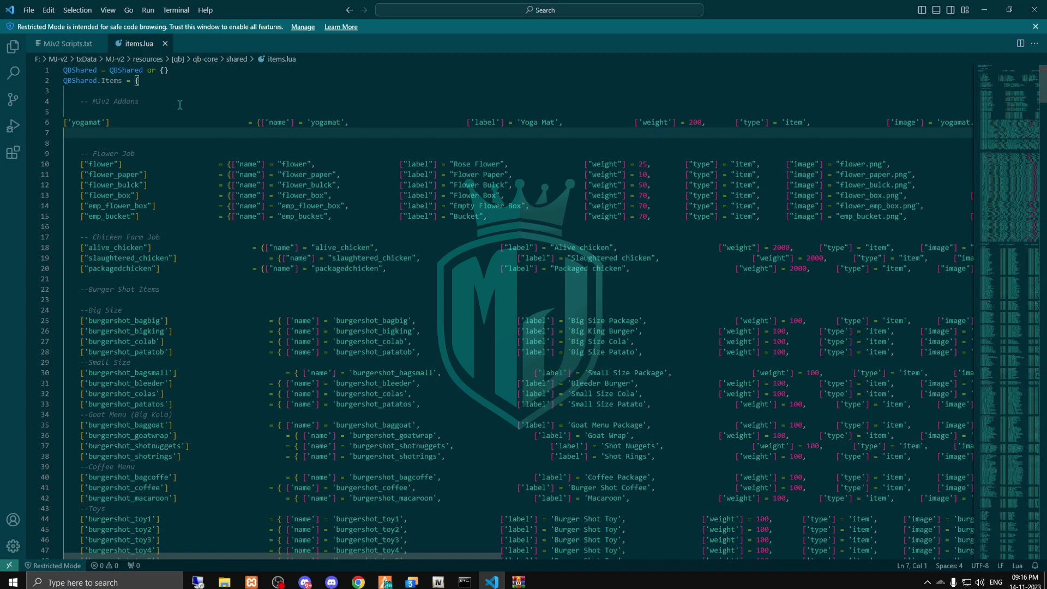
{"action": "left_click", "coordinate": [66, 122]}
{"action": "key", "text": "Tab"}
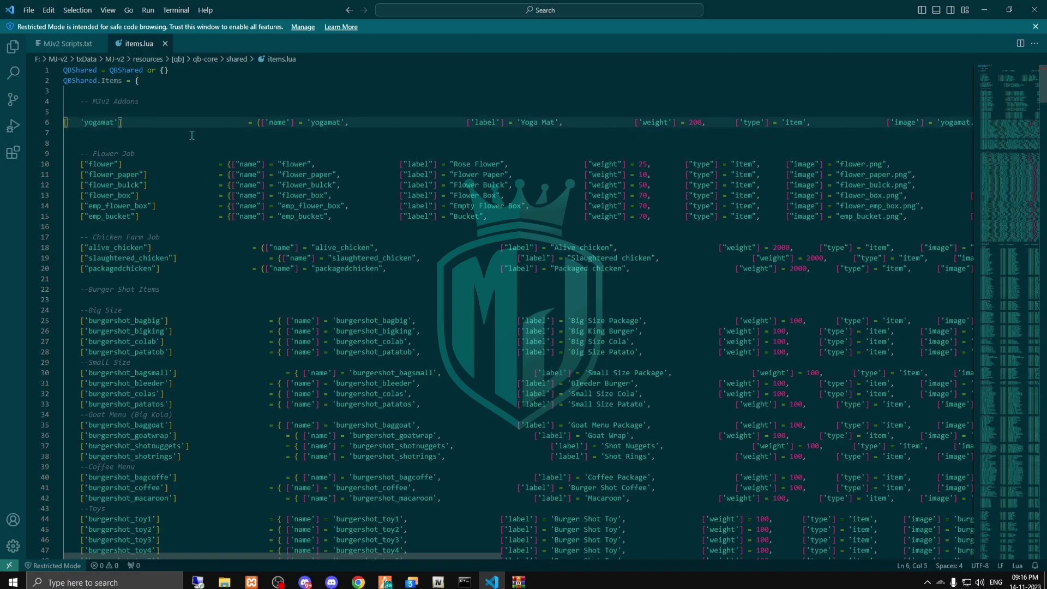
{"action": "key", "text": "BackSpace"}
{"action": "left_click", "coordinate": [228, 157]}
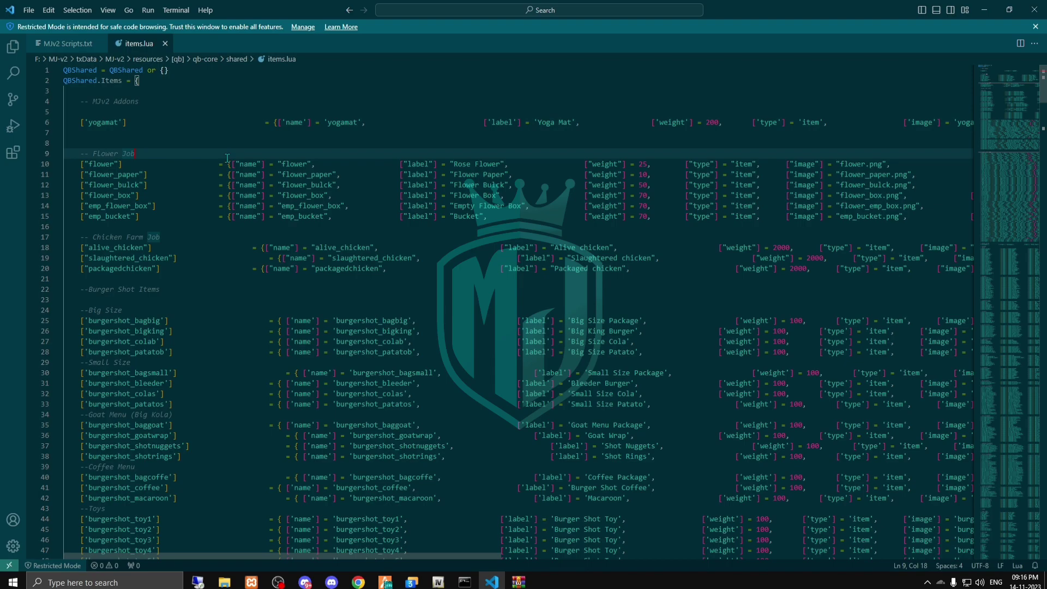
{"action": "left_click", "coordinate": [984, 10]}
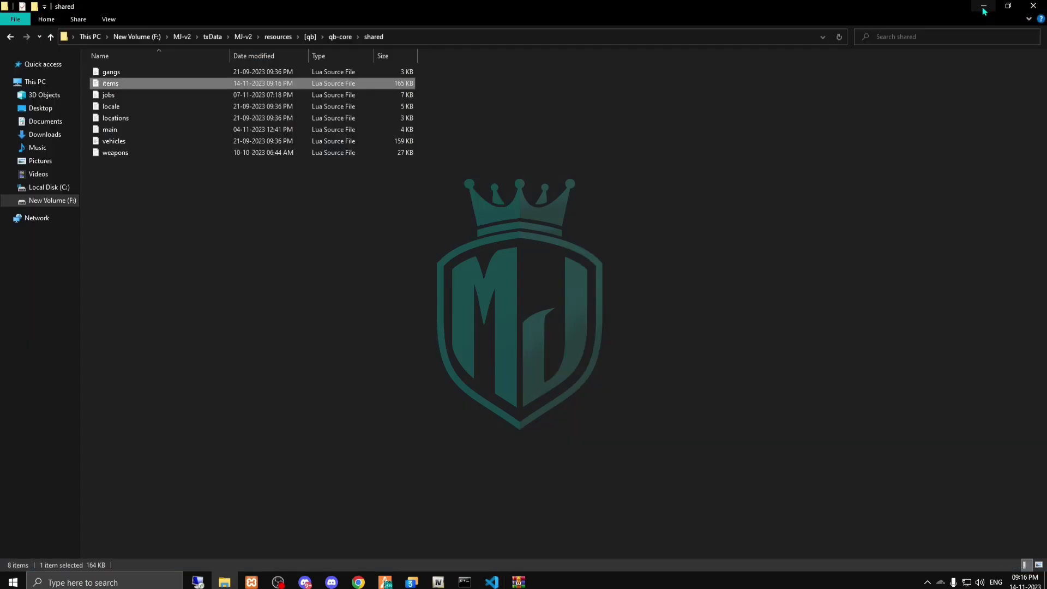
Check the README's installation notes in Chrome, then open the [images] folder of lusty94_yoga in File Explorer to reach the yogamat image
{"action": "left_click", "coordinate": [274, 38]}
{"action": "left_click", "coordinate": [364, 581]}
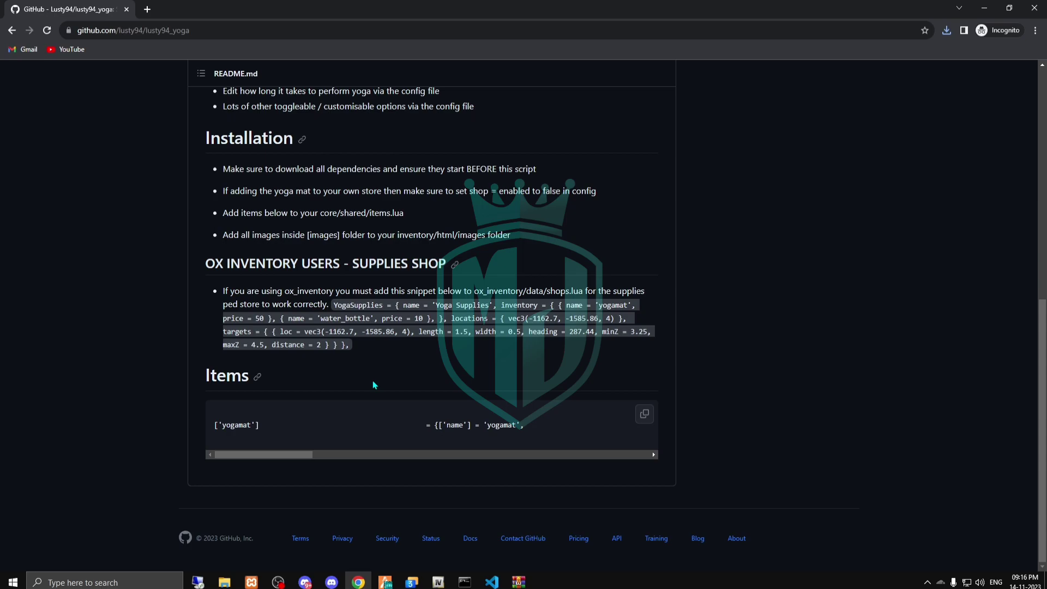
{"action": "scroll", "coordinate": [369, 374], "scroll_direction": "up", "scroll_amount": 6}
{"action": "scroll", "coordinate": [382, 376], "scroll_direction": "down", "scroll_amount": 6}
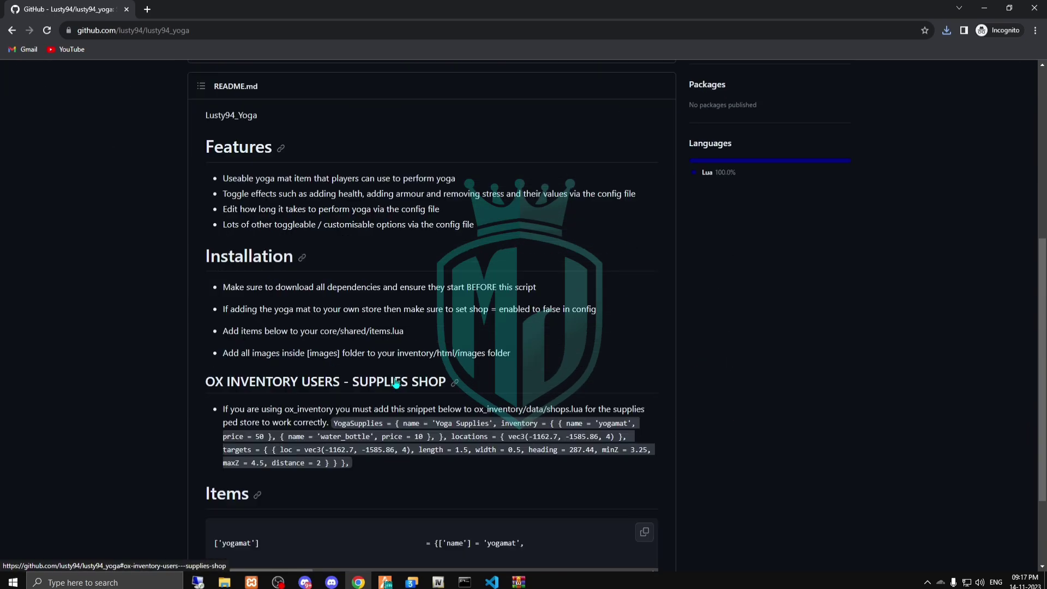
{"action": "scroll", "coordinate": [396, 381], "scroll_direction": "up", "scroll_amount": 8}
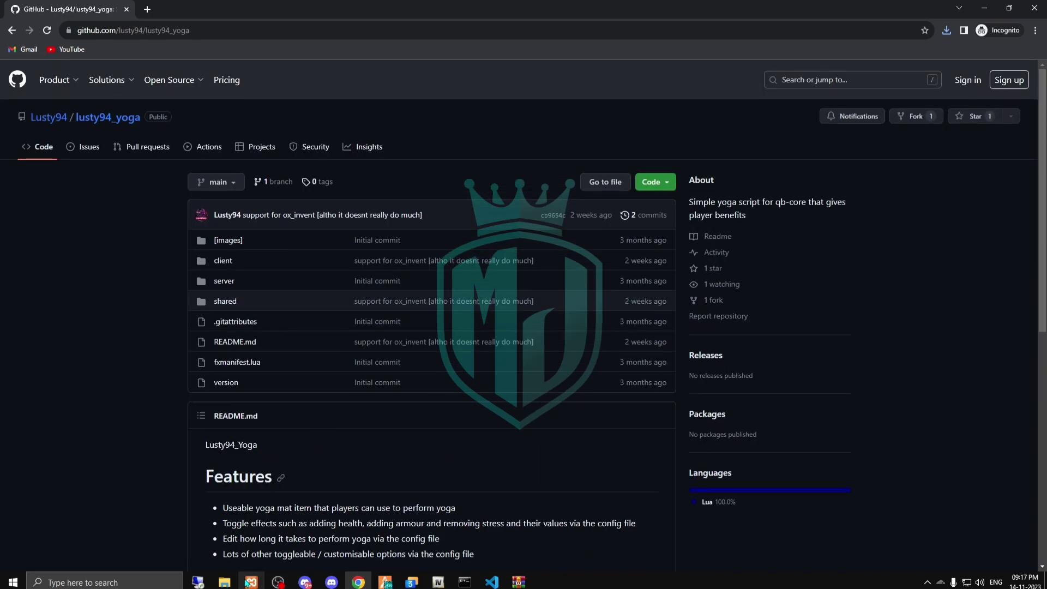
{"action": "left_click", "coordinate": [224, 582]}
{"action": "double_click", "coordinate": [830, 89]}
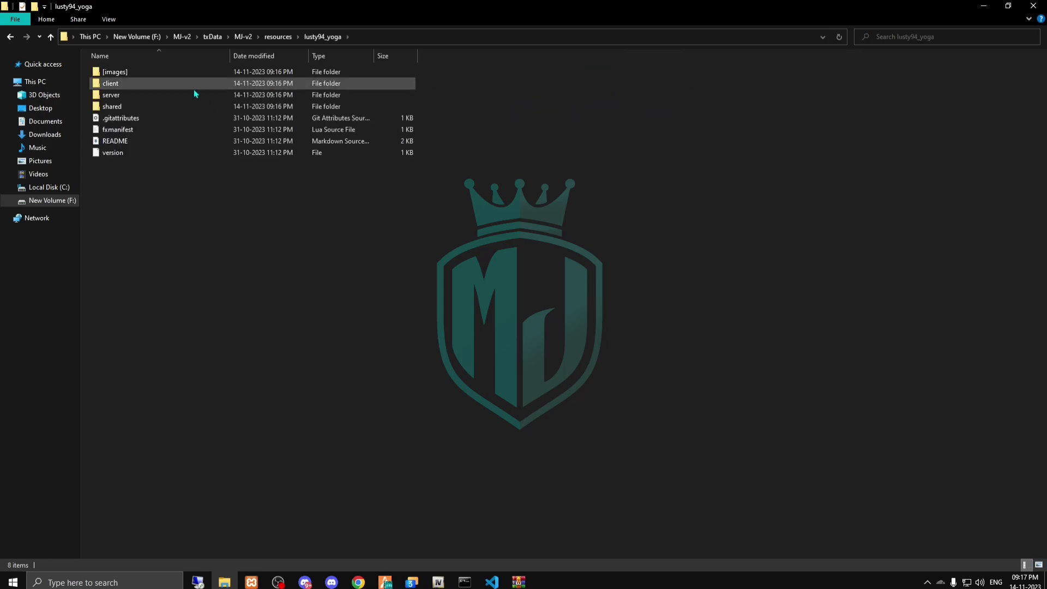
{"action": "double_click", "coordinate": [142, 71]}
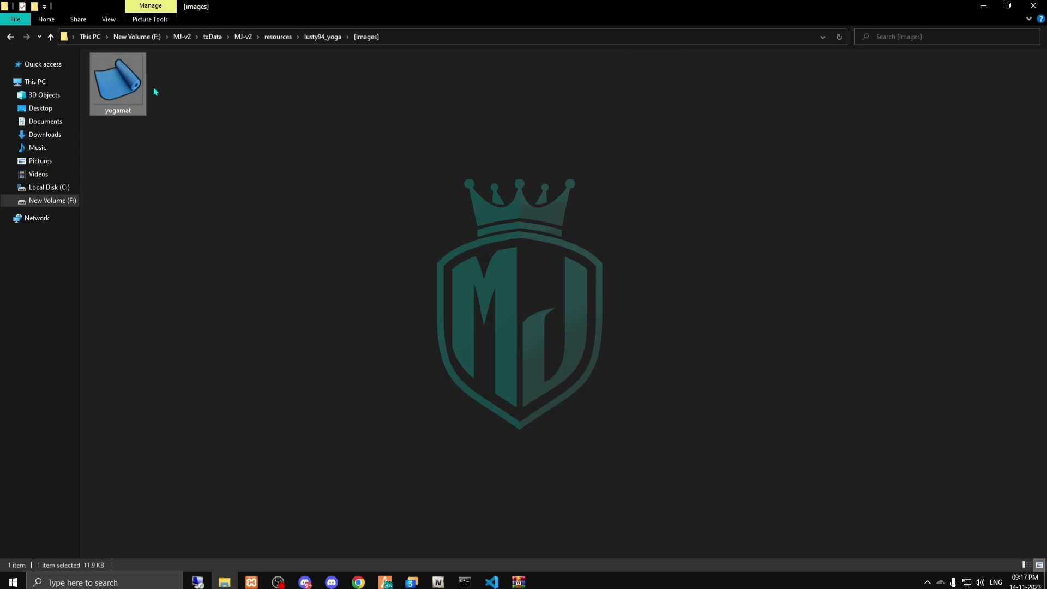
Browse to the html folder of qb-inventory inside [qb] and locate its images folder for the yogamat image
{"action": "left_click", "coordinate": [274, 37]}
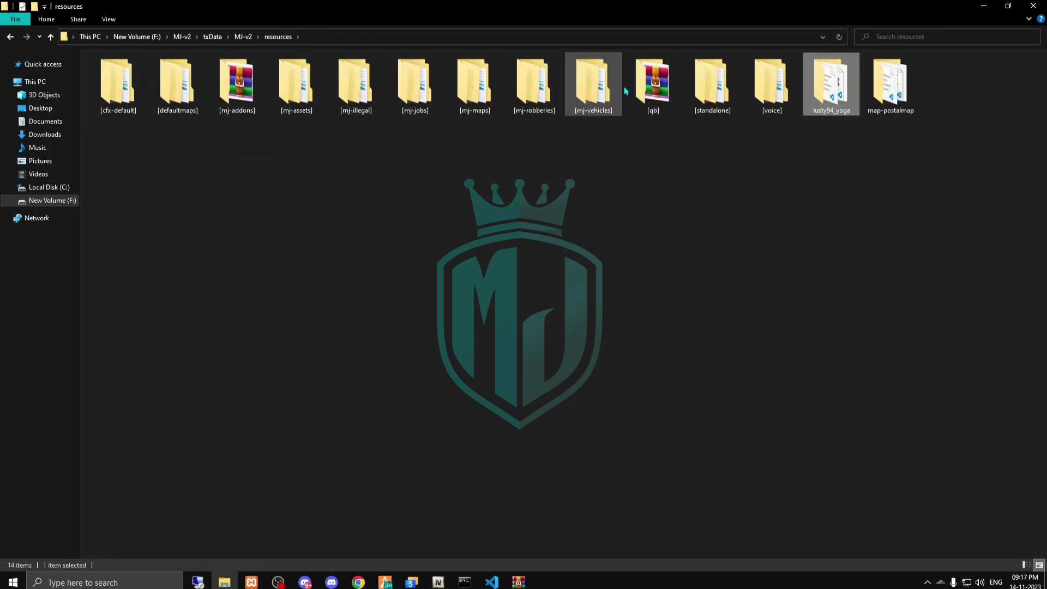
{"action": "double_click", "coordinate": [652, 85]}
{"action": "double_click", "coordinate": [460, 169]}
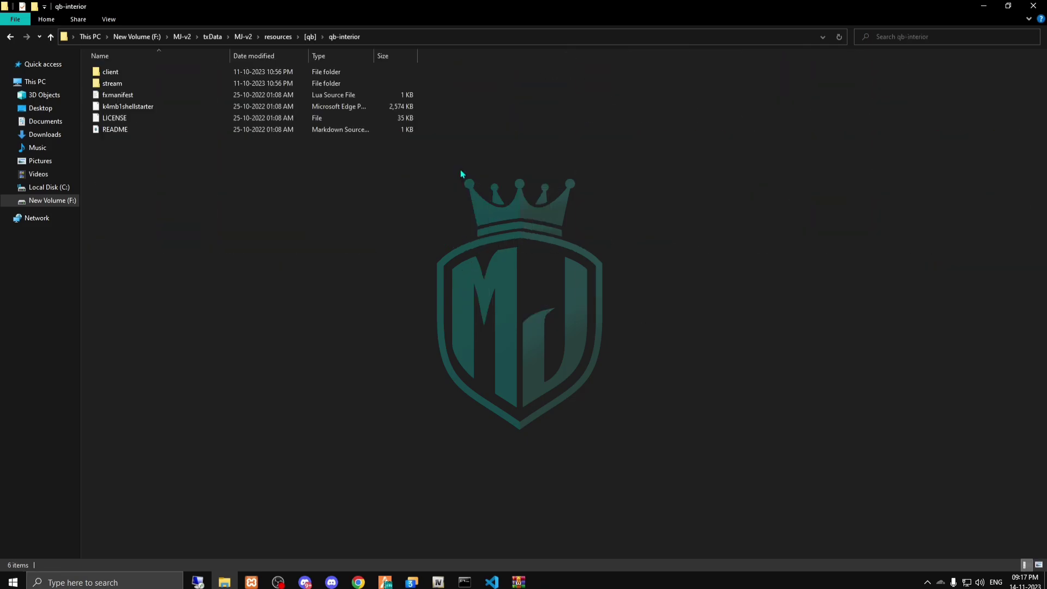
{"action": "left_click", "coordinate": [305, 38]}
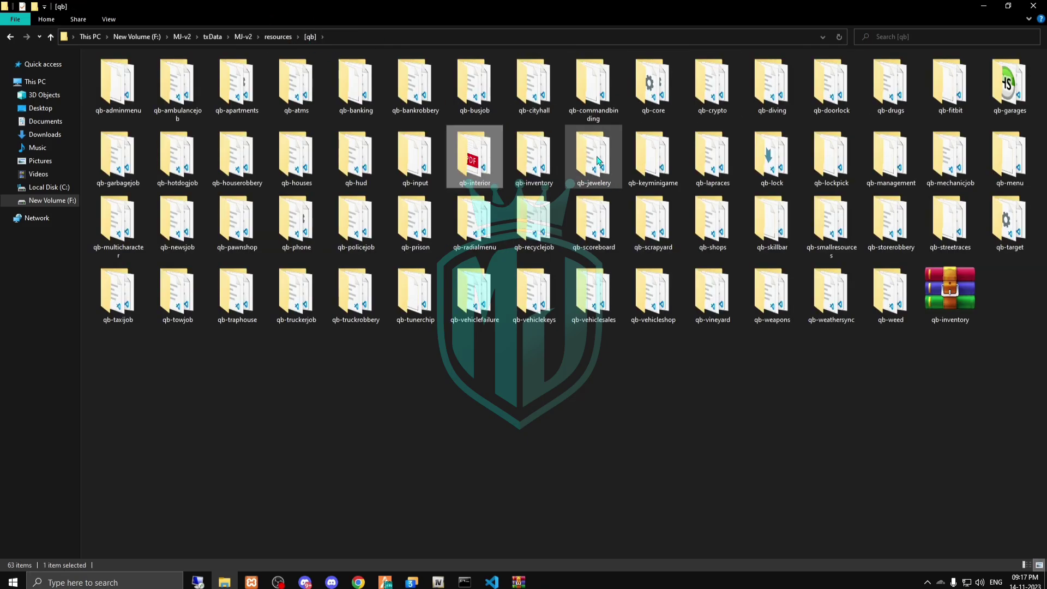
{"action": "double_click", "coordinate": [556, 146]}
{"action": "double_click", "coordinate": [109, 83]}
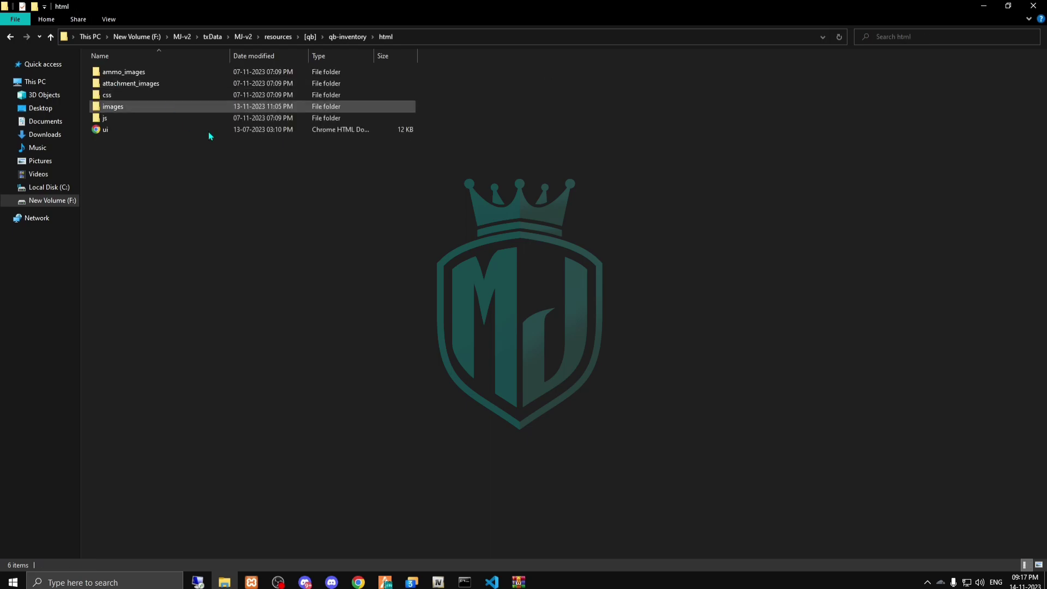
{"action": "left_click", "coordinate": [154, 143]}
{"action": "left_click_drag", "start_coordinate": [153, 145], "coordinate": [153, 104]}
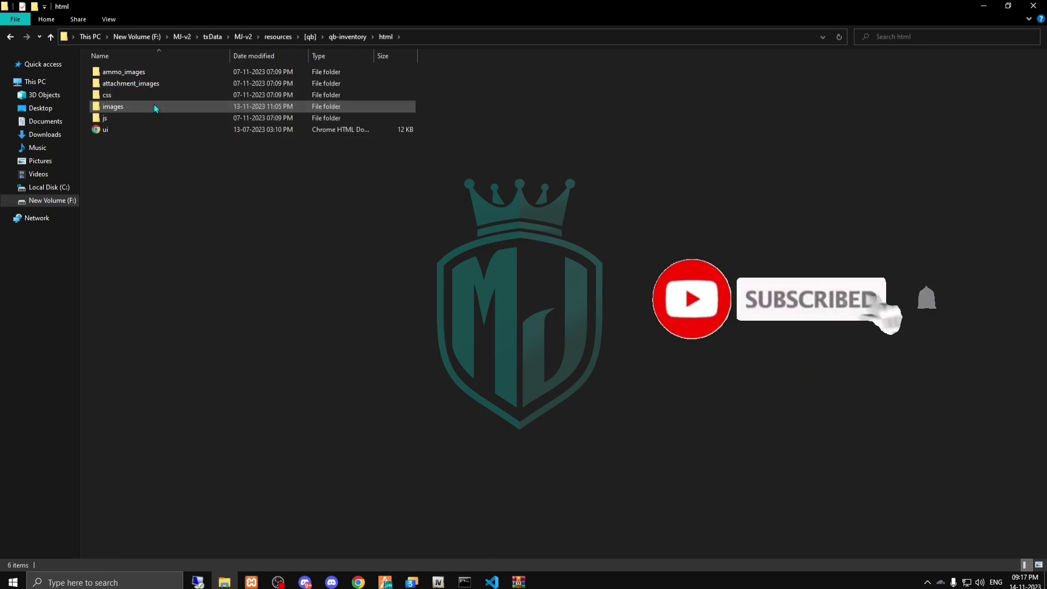
Open the config file in the shared folder of lusty94_yoga, inside the server's resources folder
{"action": "left_click", "coordinate": [275, 38]}
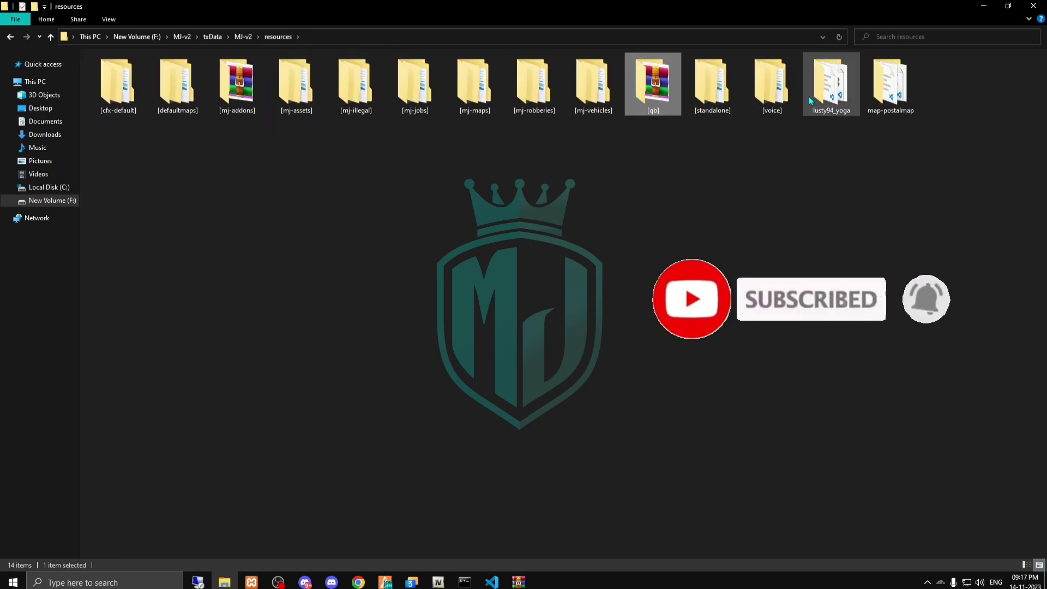
{"action": "double_click", "coordinate": [808, 96]}
{"action": "double_click", "coordinate": [143, 106]}
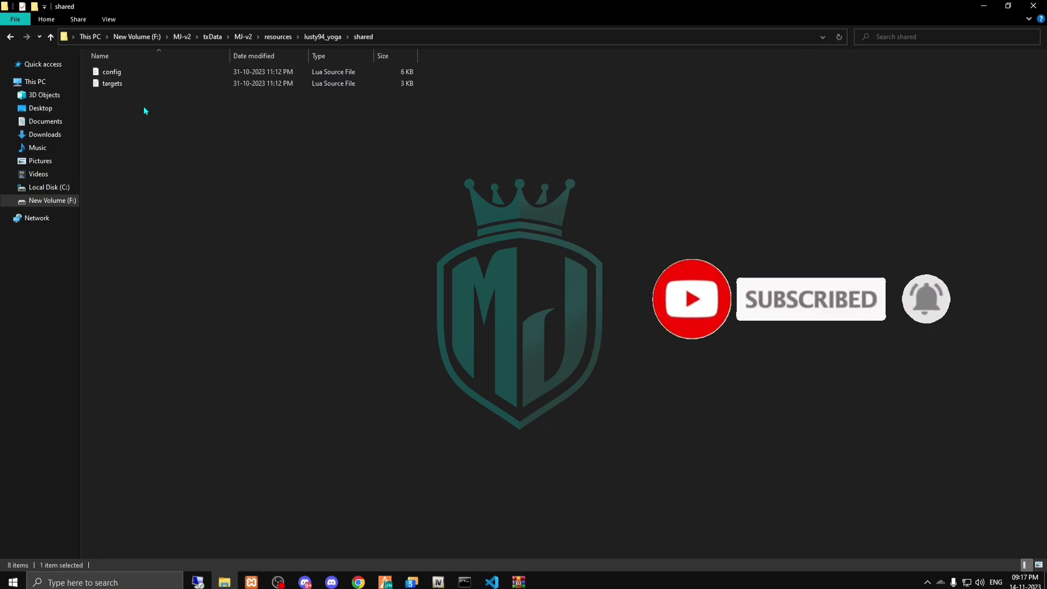
{"action": "double_click", "coordinate": [145, 74]}
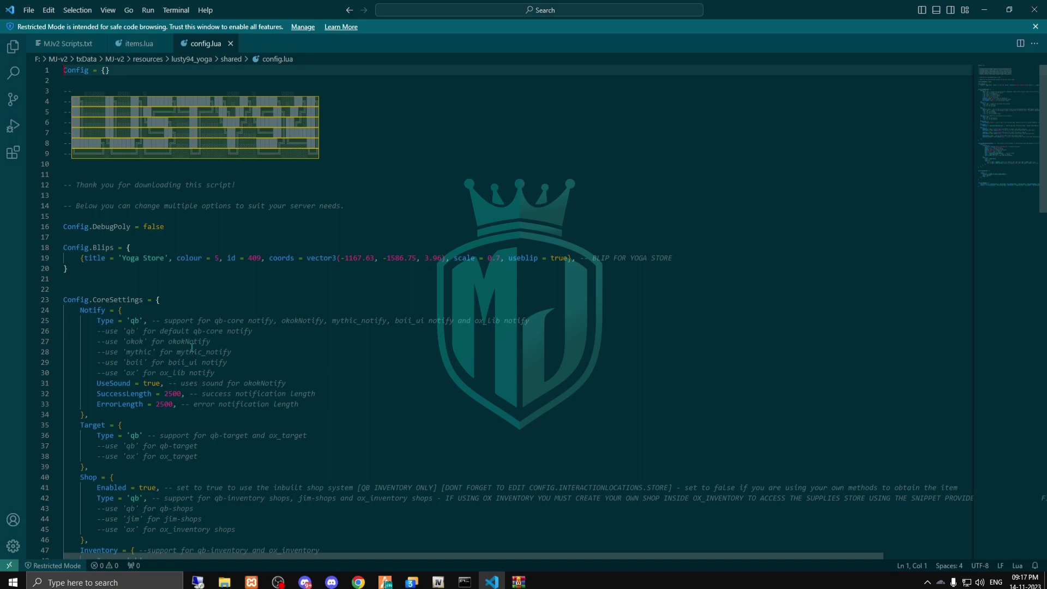
Review the whole config.lua: blip, core settings, effects, store interaction location, store items, animation and language sections
{"action": "scroll", "coordinate": [223, 361], "scroll_direction": "down", "scroll_amount": 3}
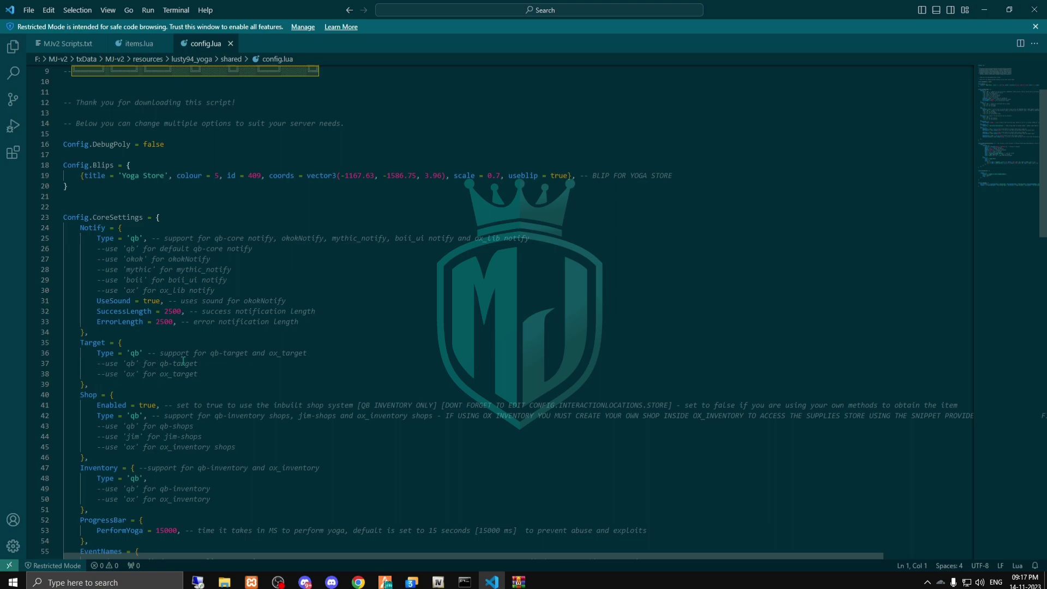
{"action": "scroll", "coordinate": [216, 363], "scroll_direction": "down", "scroll_amount": 5}
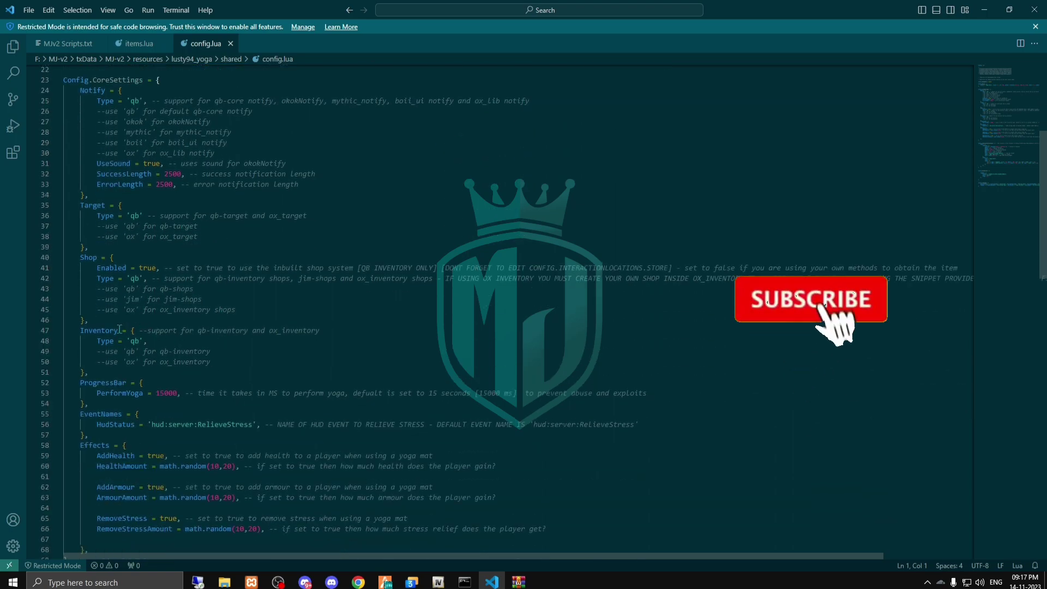
{"action": "scroll", "coordinate": [186, 298], "scroll_direction": "down", "scroll_amount": 4}
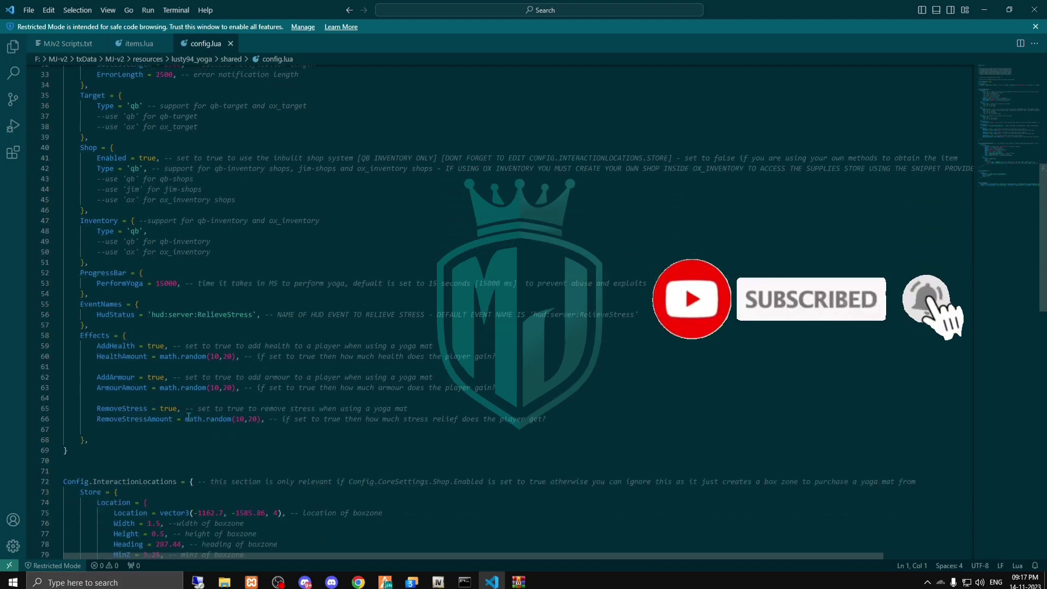
{"action": "scroll", "coordinate": [186, 298], "scroll_direction": "down", "scroll_amount": 10}
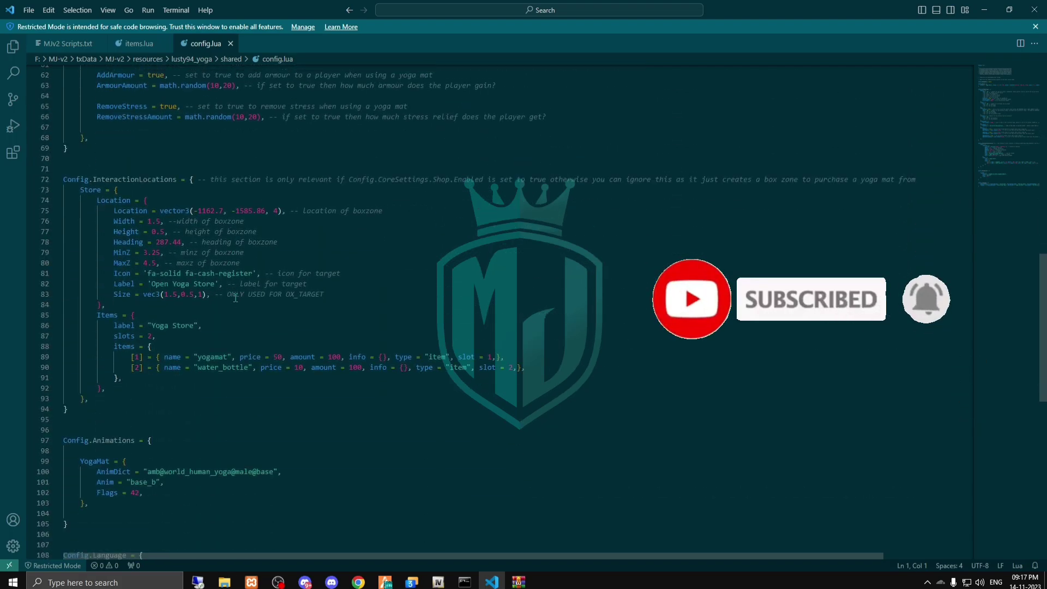
{"action": "scroll", "coordinate": [250, 272], "scroll_direction": "down", "scroll_amount": 3}
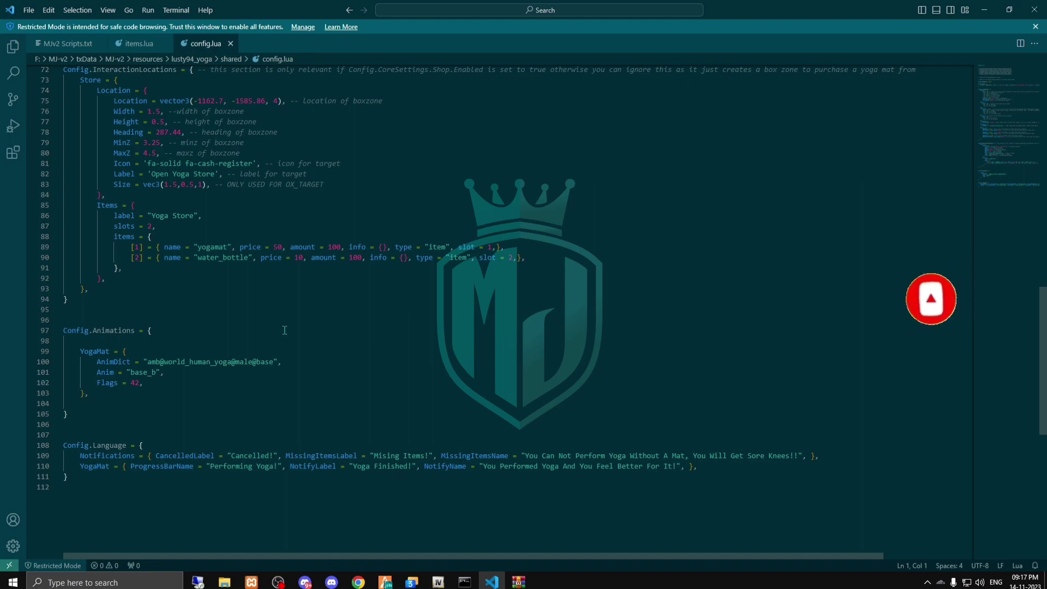
{"action": "scroll", "coordinate": [286, 317], "scroll_direction": "up", "scroll_amount": 10}
{"action": "scroll", "coordinate": [287, 318], "scroll_direction": "up", "scroll_amount": 13}
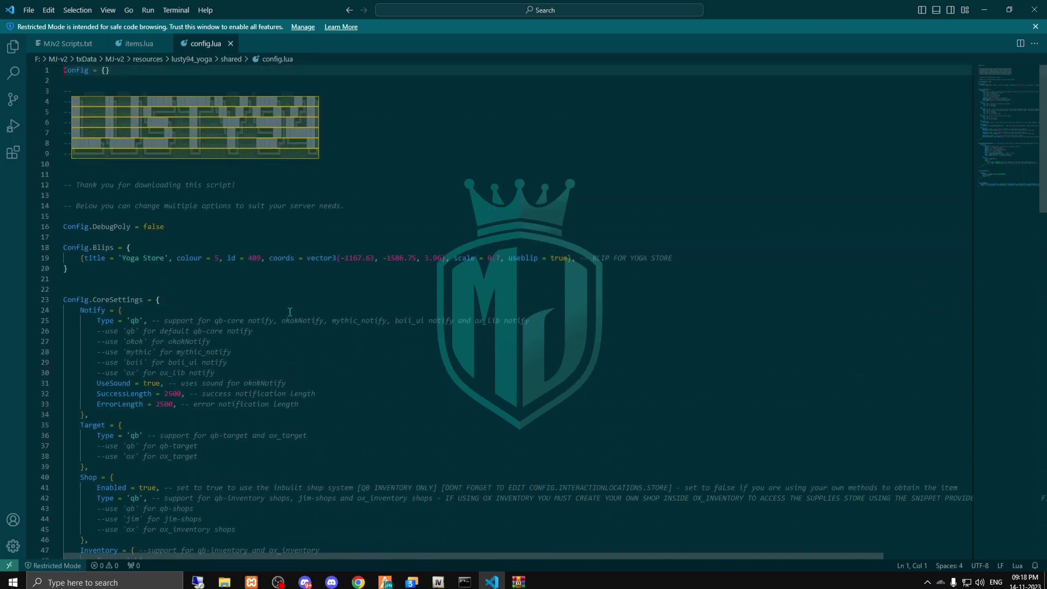
Open the server config in the MJ-v2 folder via File Explorer and add "ensure lusty94_yoga" below the ensure [mj-illegal] line
{"action": "left_click", "coordinate": [985, 6]}
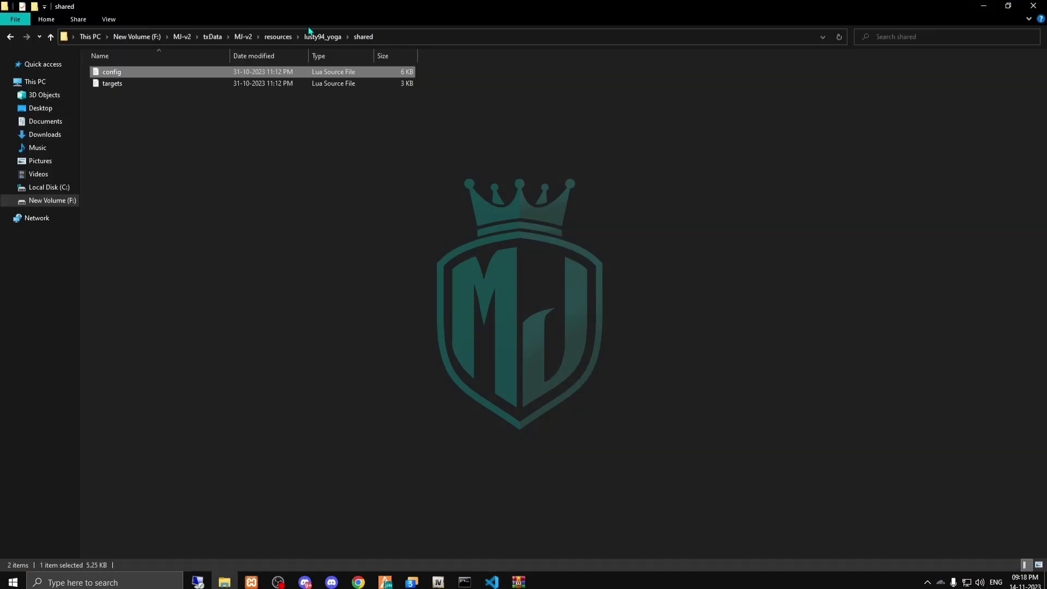
{"action": "left_click", "coordinate": [279, 36]}
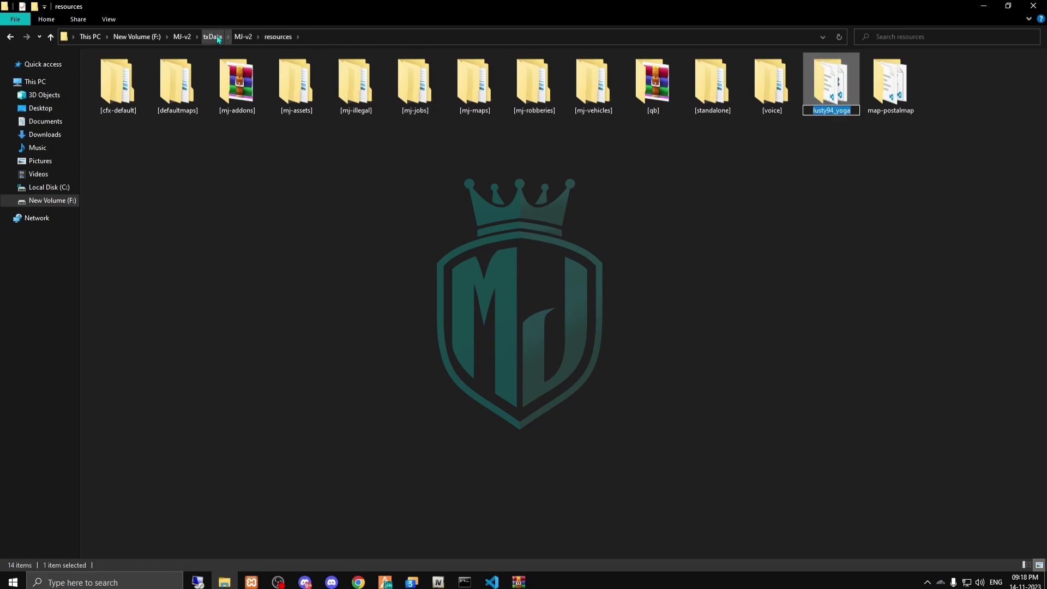
{"action": "left_click", "coordinate": [244, 36]}
{"action": "double_click", "coordinate": [297, 82]}
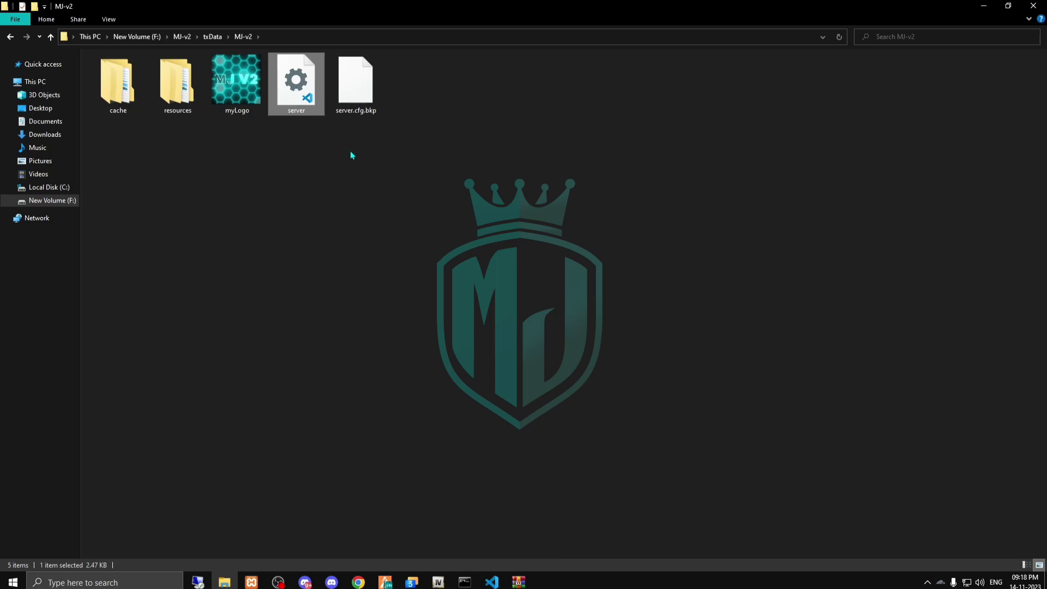
{"action": "scroll", "coordinate": [324, 302], "scroll_direction": "down", "scroll_amount": 15}
{"action": "left_click", "coordinate": [125, 342]}
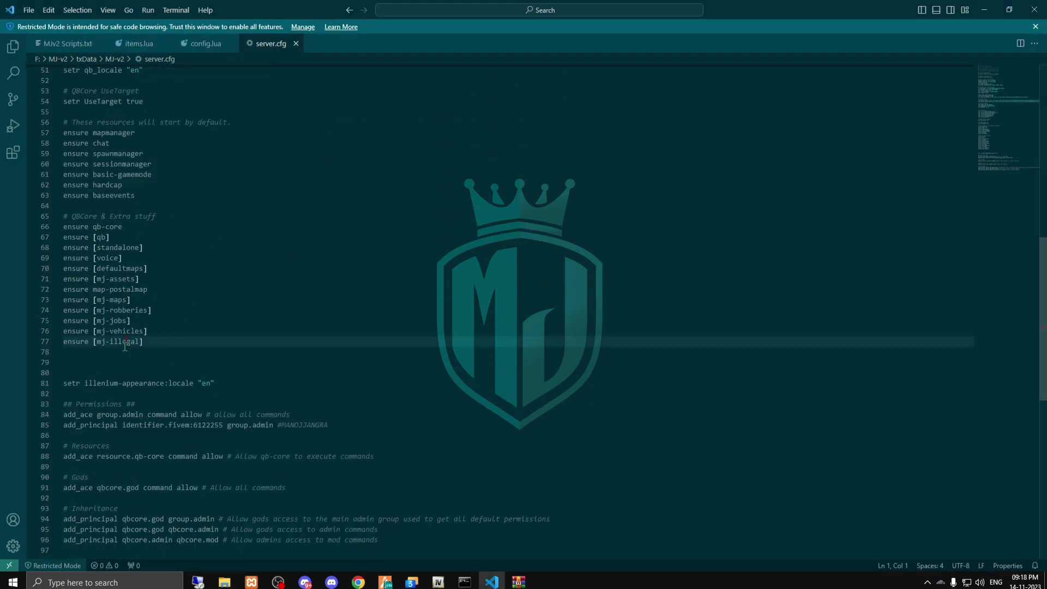
{"action": "left_click", "coordinate": [123, 348]}
{"action": "type", "text": "ensure lusty94_yoga"}
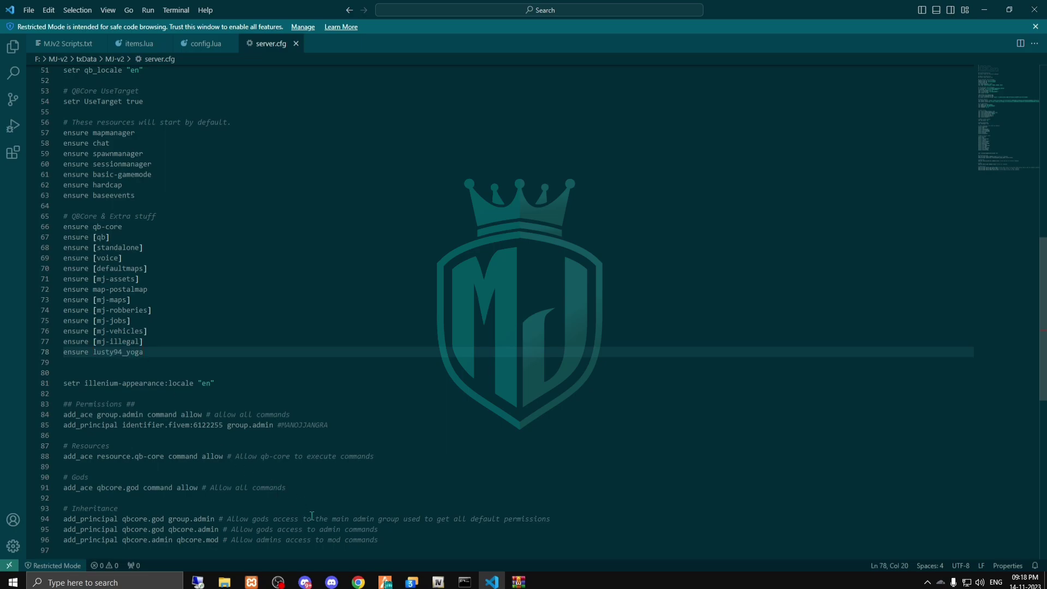
Switch to FiveM and restart the server through txAdmin, confirming the restart
{"action": "left_click", "coordinate": [384, 582]}
{"action": "key", "text": "F1"}
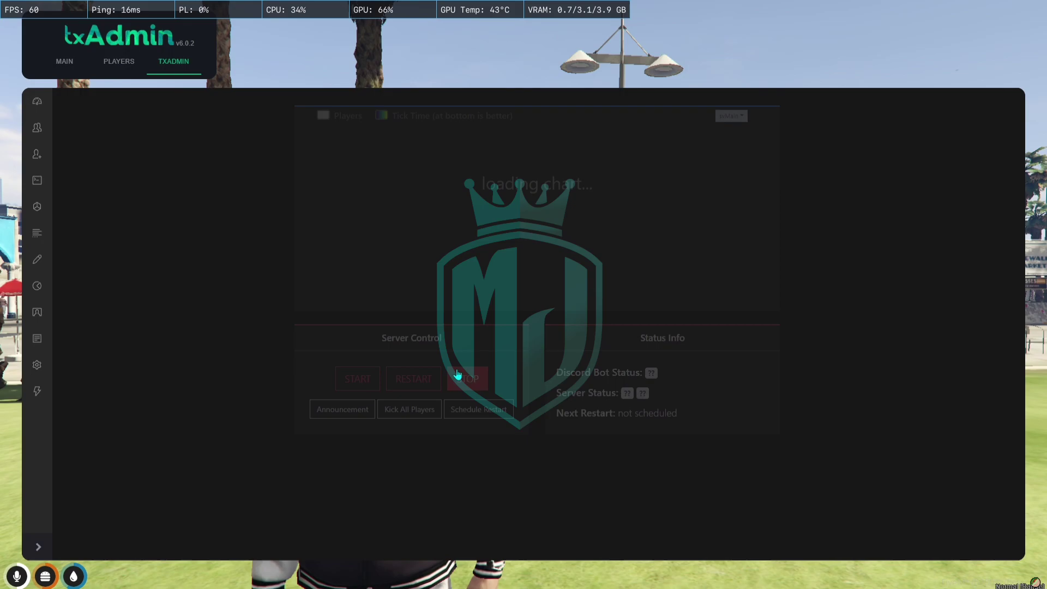
{"action": "left_click", "coordinate": [422, 373]}
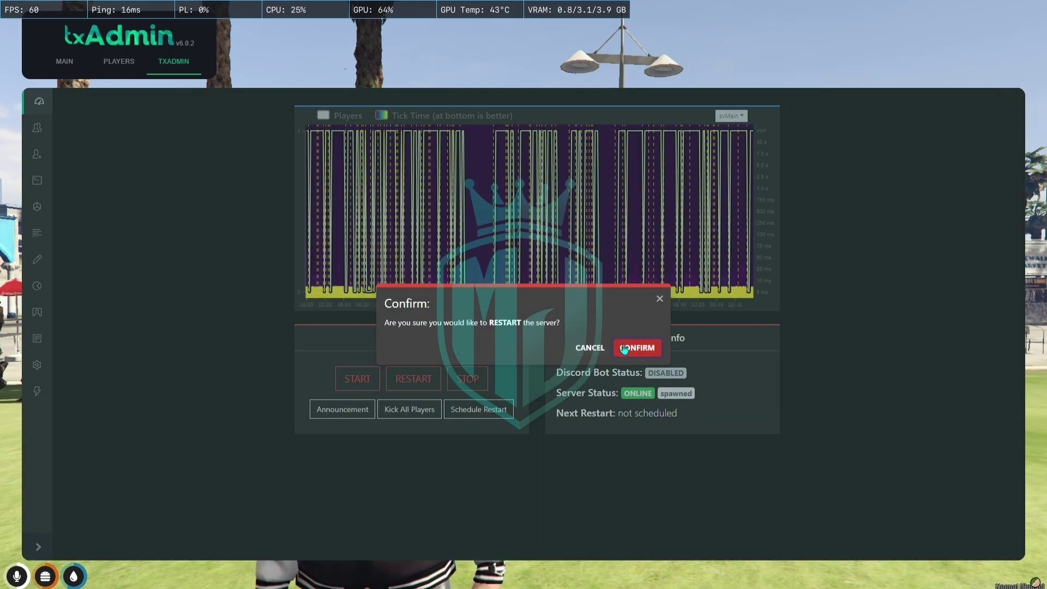
{"action": "left_click", "coordinate": [625, 349]}
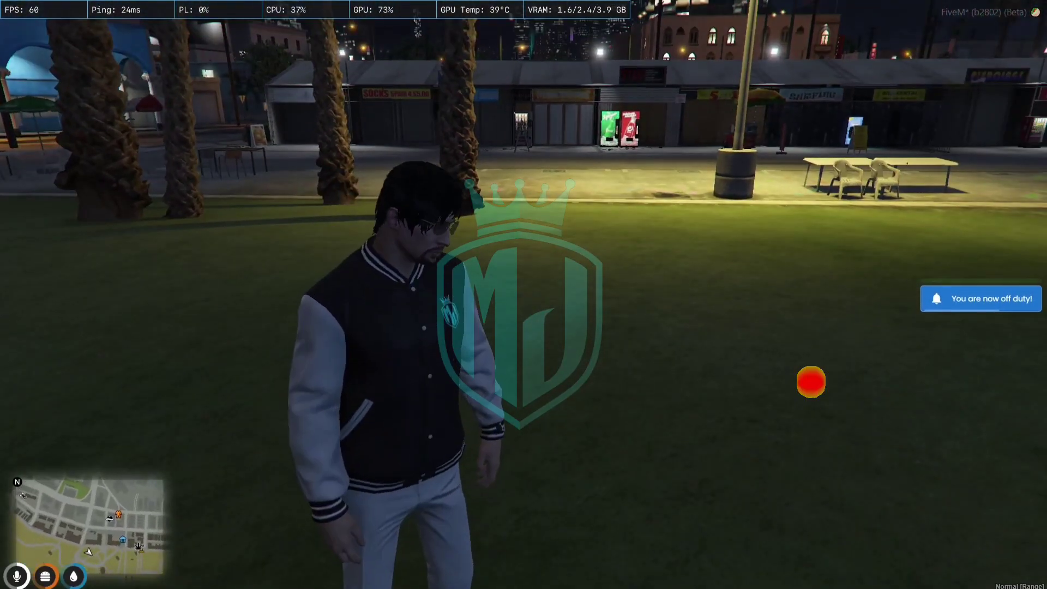
Set the in-game time to 10:10 with the command /time 10 10
{"action": "type", "text": "t/time 10 1"}
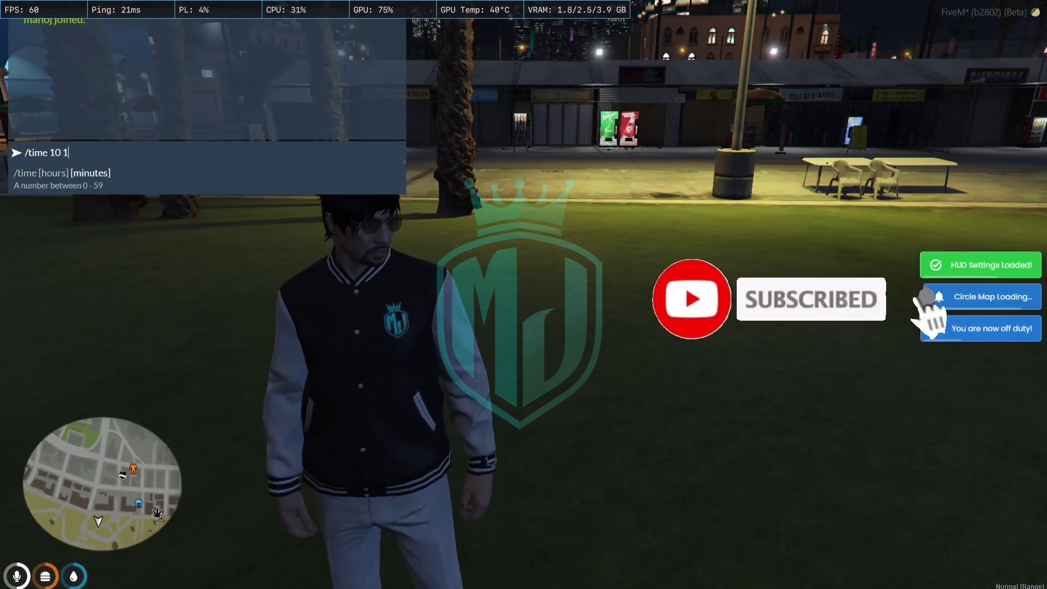
{"action": "type", "text": "0"}
{"action": "key", "text": "Return"}
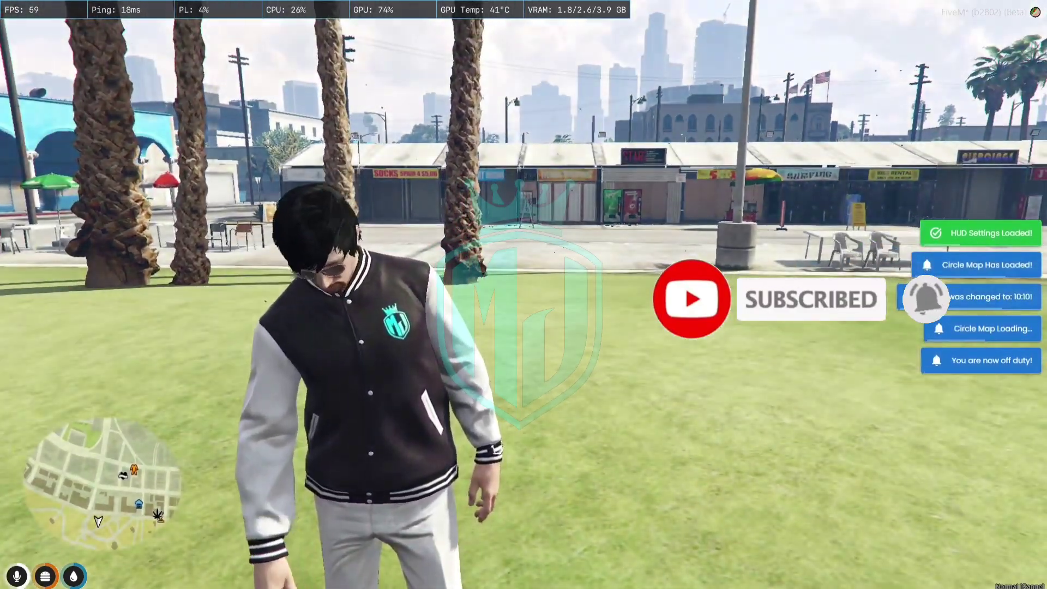
{"action": "key", "text": "Tab"}
{"action": "key", "text": "Tab"}
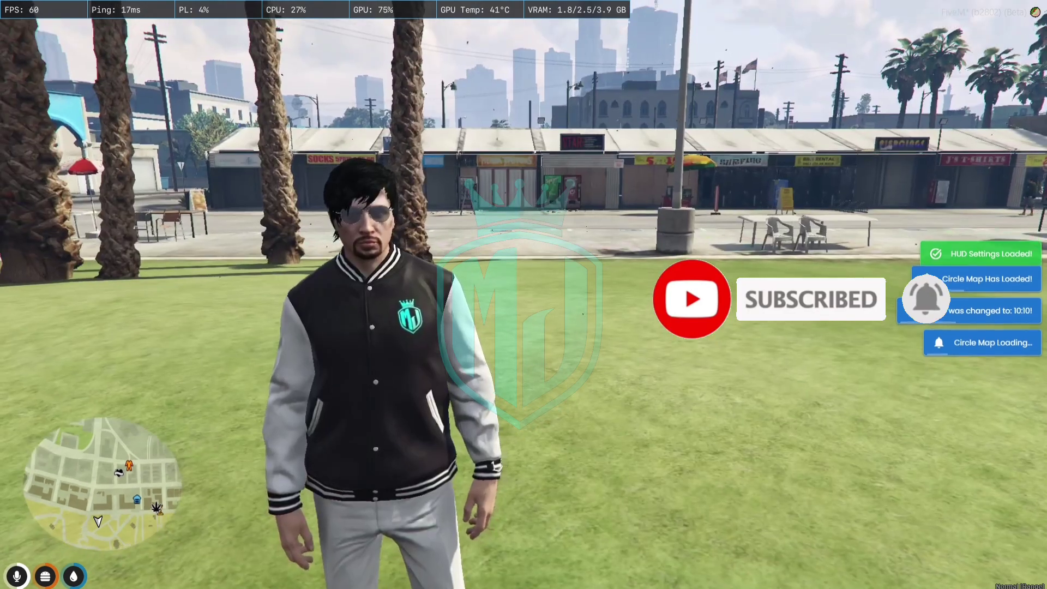
Switch to Visual Studio Code and check the yogamat entry in items.lua and the Yoga Store blip coordinates in config.lua
{"action": "key", "text": "super"}
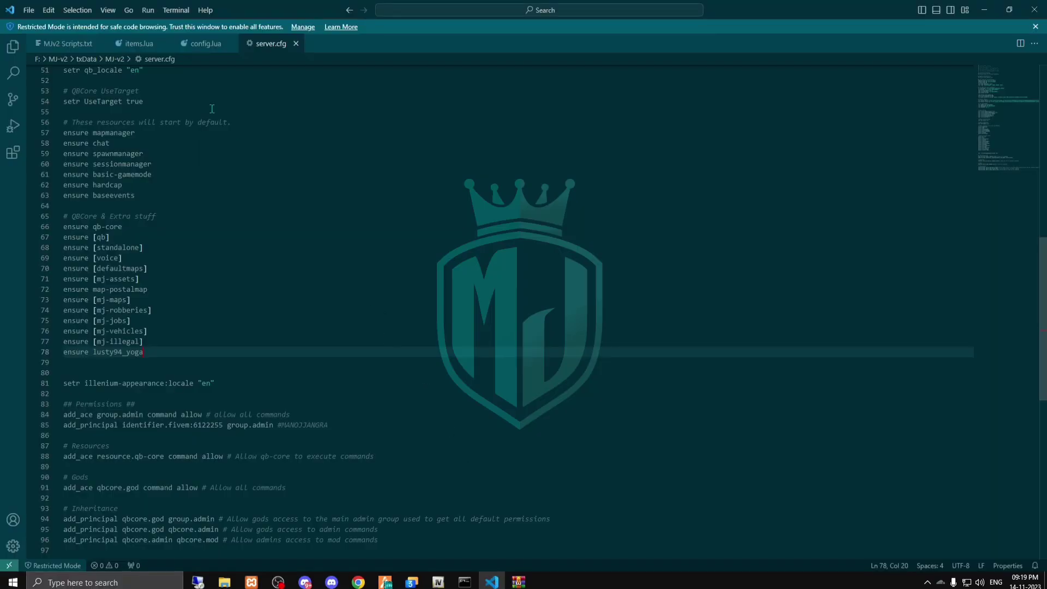
{"action": "left_click", "coordinate": [138, 44]}
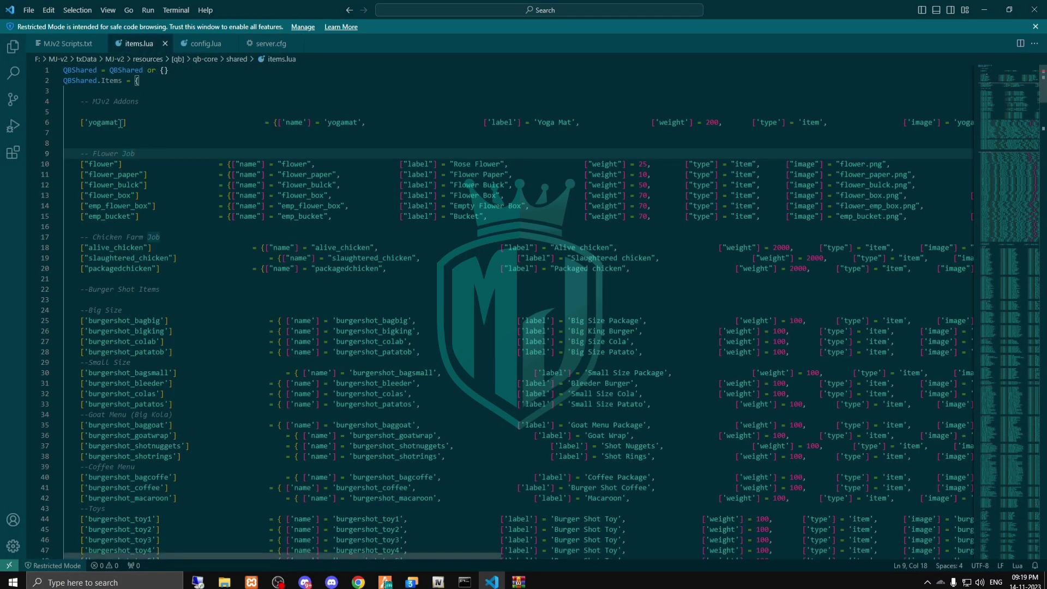
{"action": "left_click", "coordinate": [186, 48]}
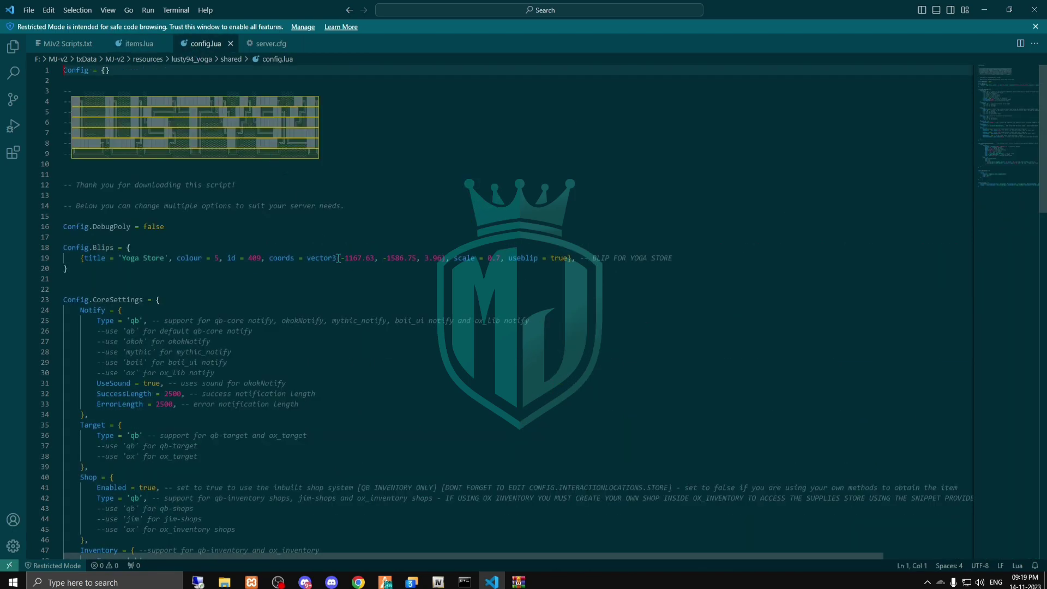
{"action": "left_click_drag", "start_coordinate": [339, 258], "coordinate": [427, 257]}
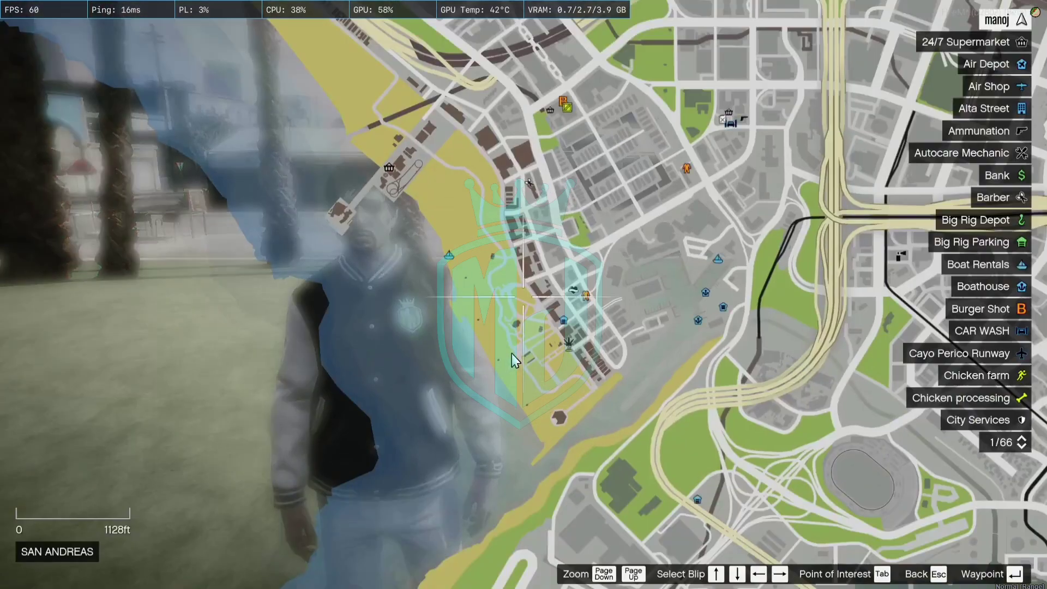
Locate the Yoga Store blip on the FiveM game map and set a waypoint beside it
{"action": "scroll", "coordinate": [513, 360], "scroll_direction": "down", "scroll_amount": 3}
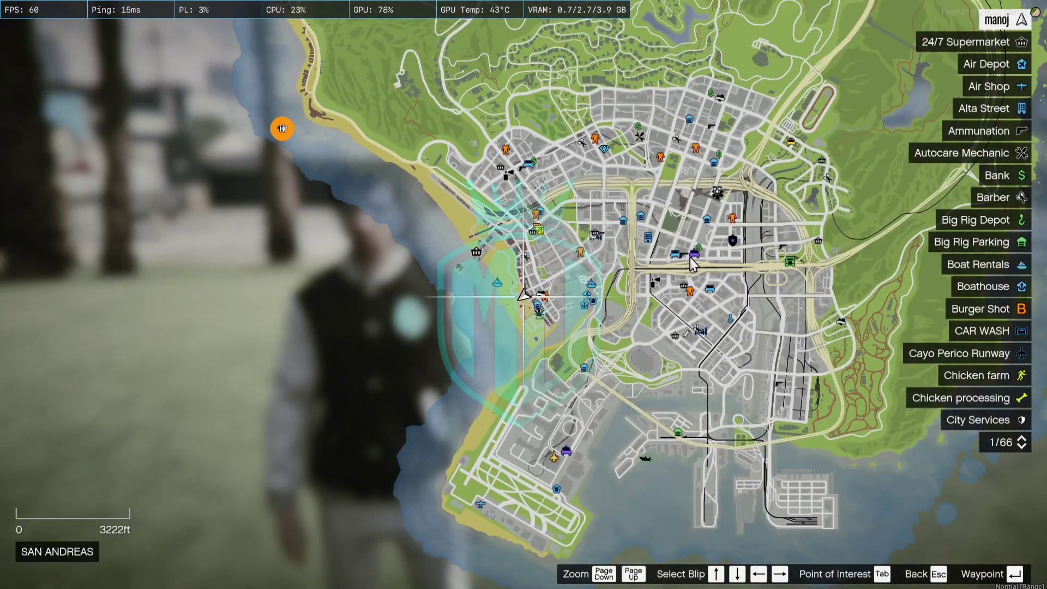
{"action": "left_click_drag", "start_coordinate": [692, 263], "coordinate": [578, 348]}
{"action": "left_click_drag", "start_coordinate": [643, 379], "coordinate": [617, 360]}
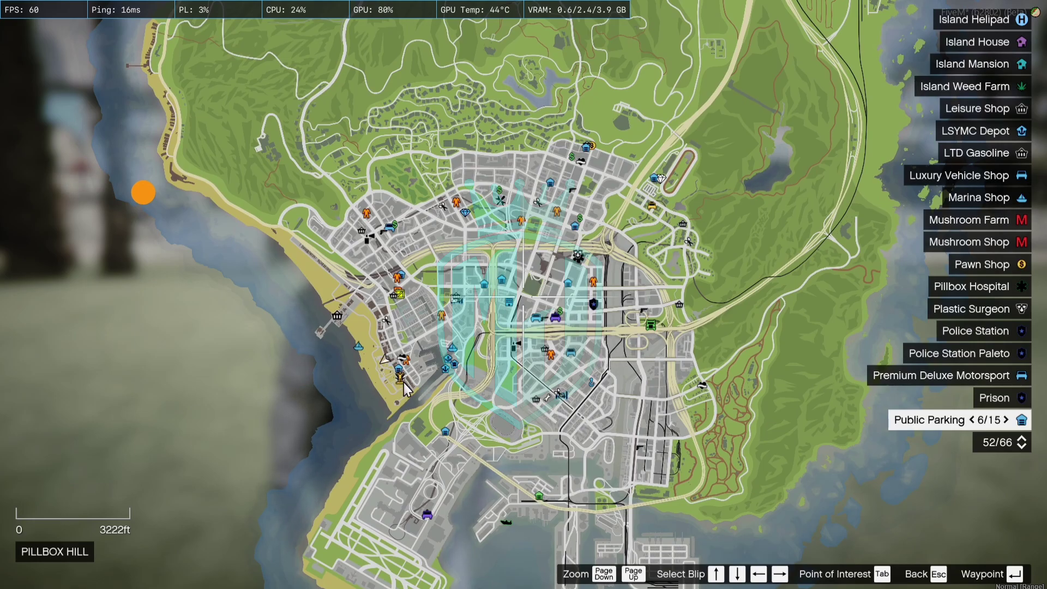
{"action": "scroll", "coordinate": [404, 383], "scroll_direction": "up", "scroll_amount": 10}
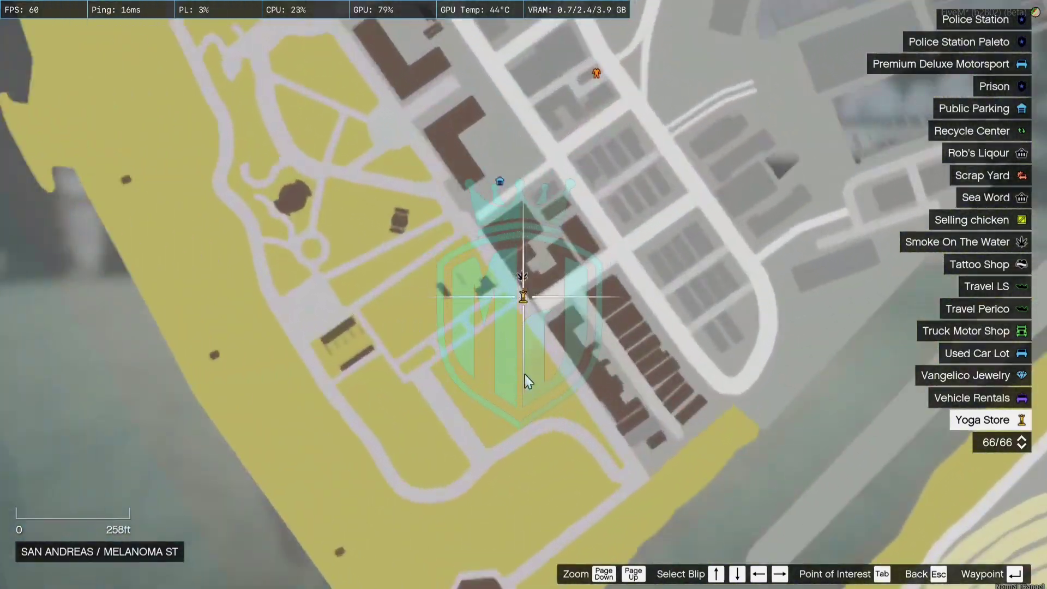
{"action": "left_click", "coordinate": [529, 314]}
{"action": "key", "text": "Escape"}
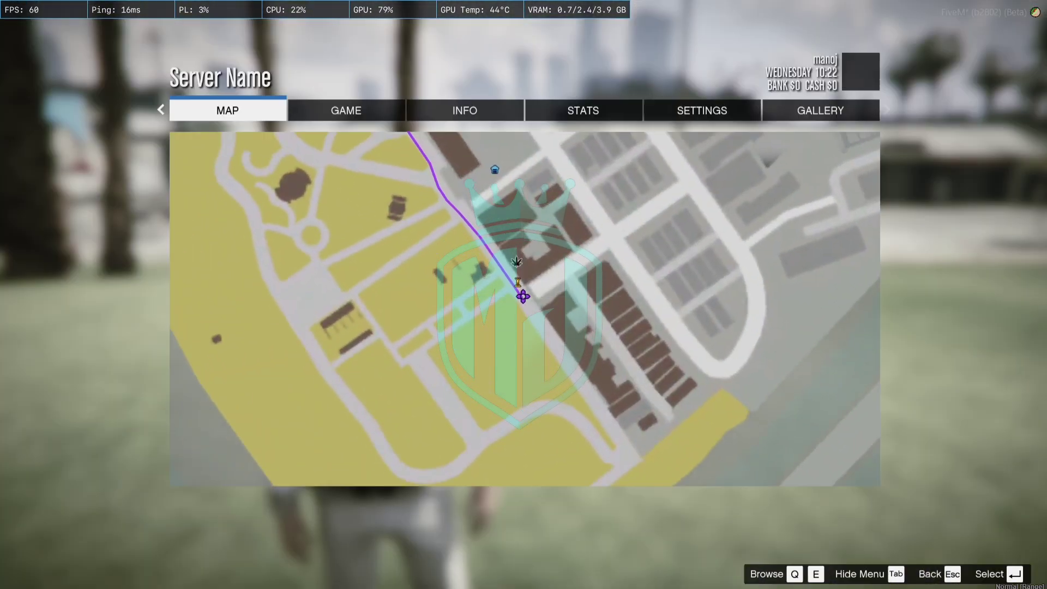
Close the map, teleport to the waypoint with /tpm and run to the shop entrance
{"action": "key", "text": "Escape"}
{"action": "type", "text": "t/tpm"}
{"action": "key", "text": "Return"}
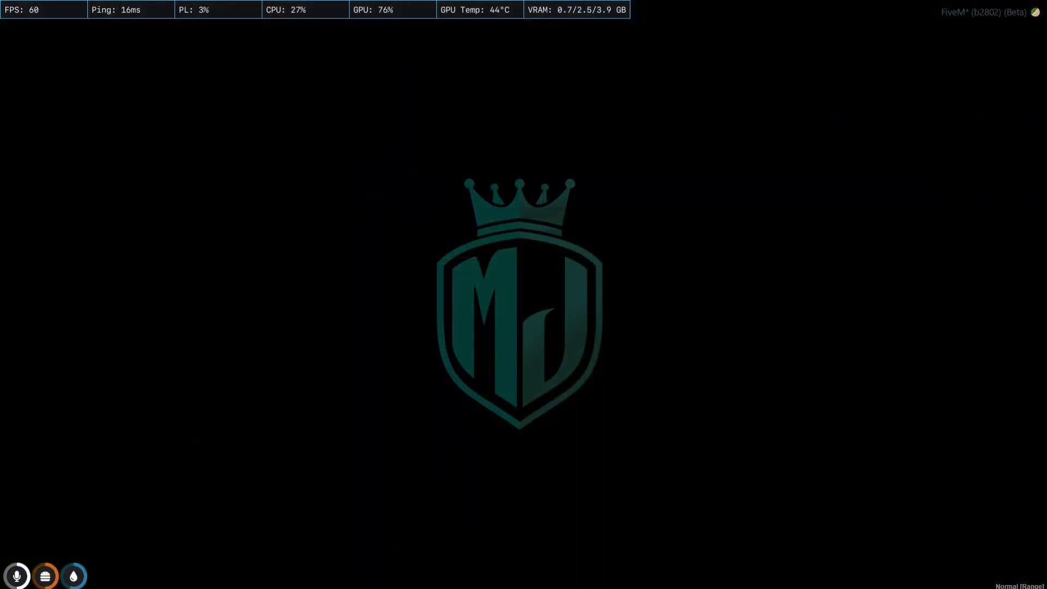
{"action": "key", "text": "w"}
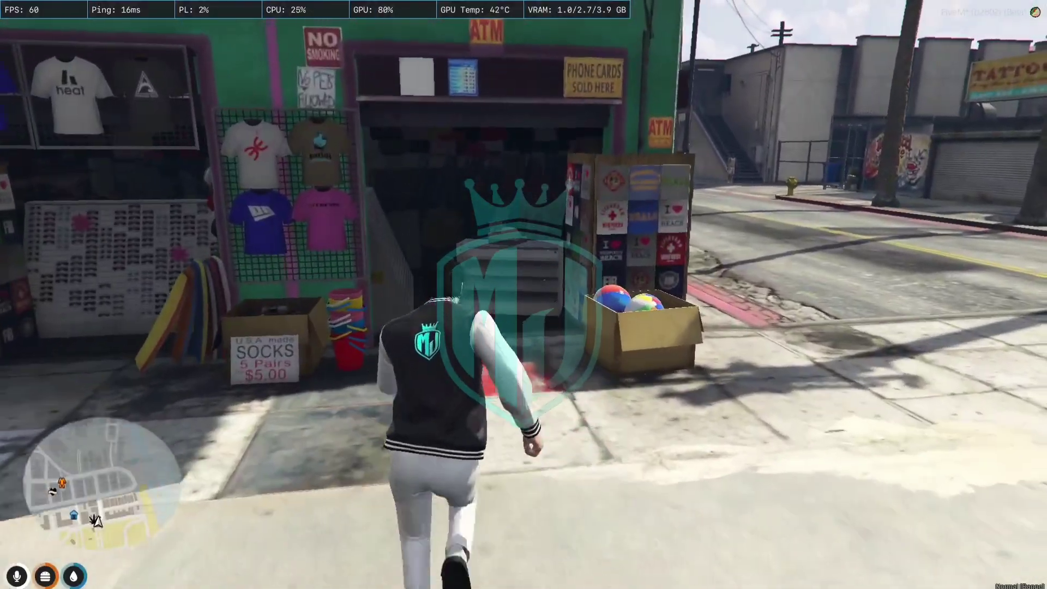
Open the Yoga Store by targeting the cash register, and buy one Yoga Mat and one Bottle of Water
{"action": "key", "text": "alt"}
{"action": "key", "text": "w"}
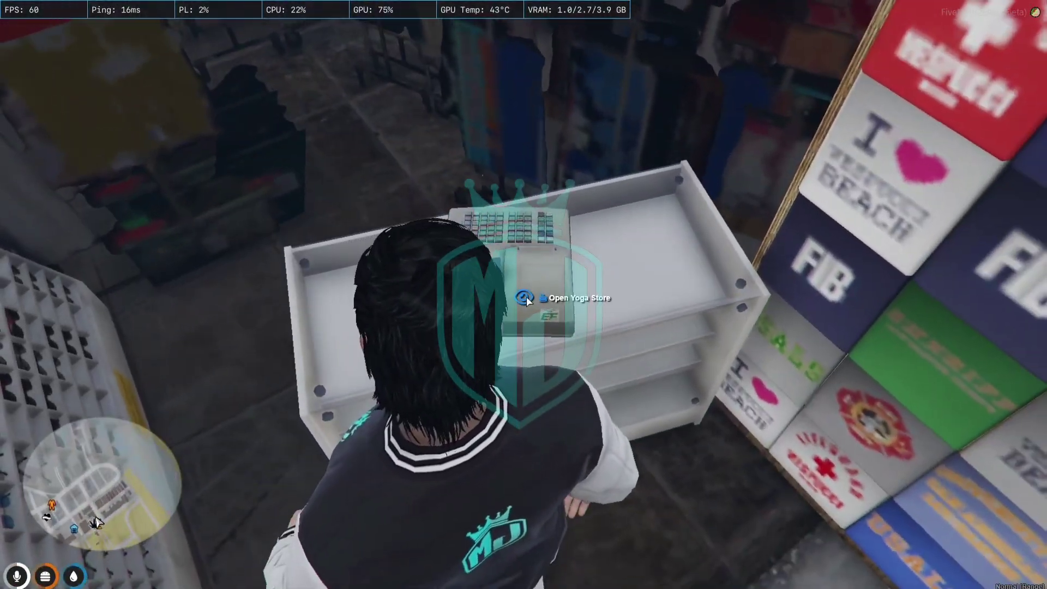
{"action": "left_click", "coordinate": [579, 297]}
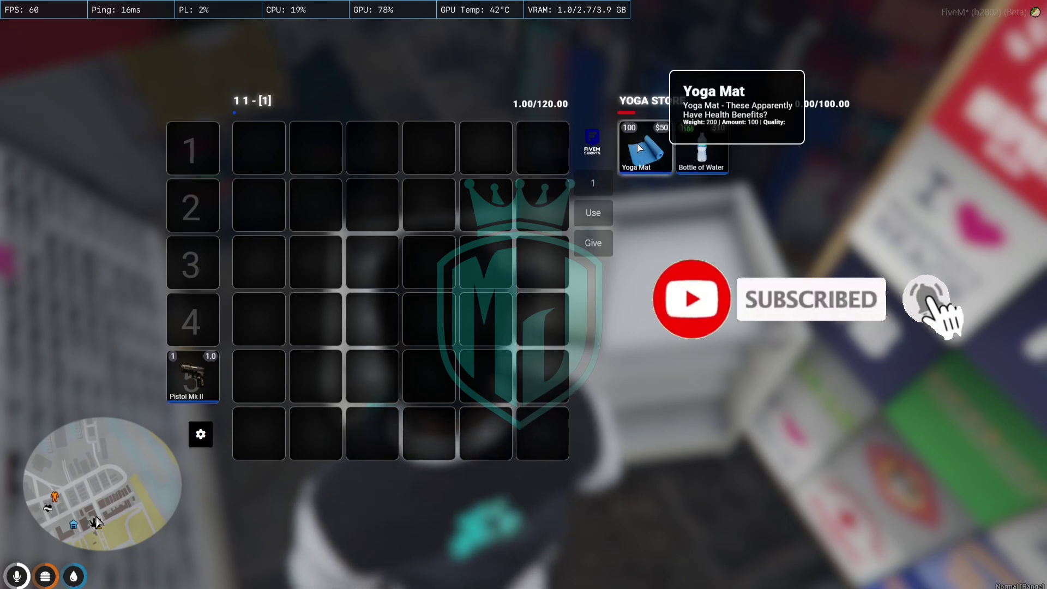
{"action": "left_click_drag", "start_coordinate": [639, 147], "coordinate": [258, 148]}
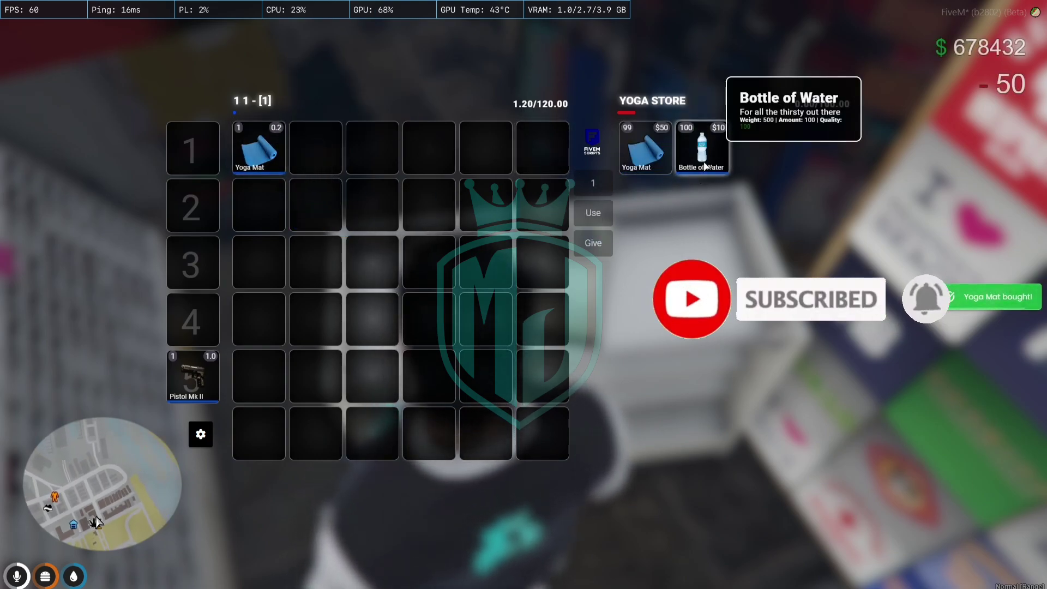
{"action": "left_click_drag", "start_coordinate": [703, 158], "coordinate": [259, 205]}
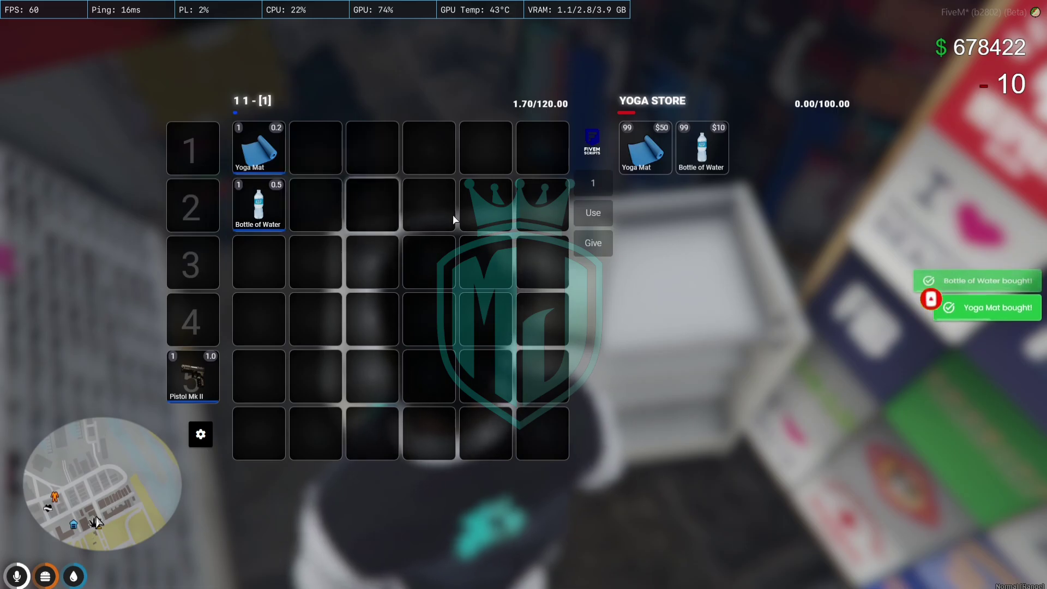
{"action": "key", "text": "Escape"}
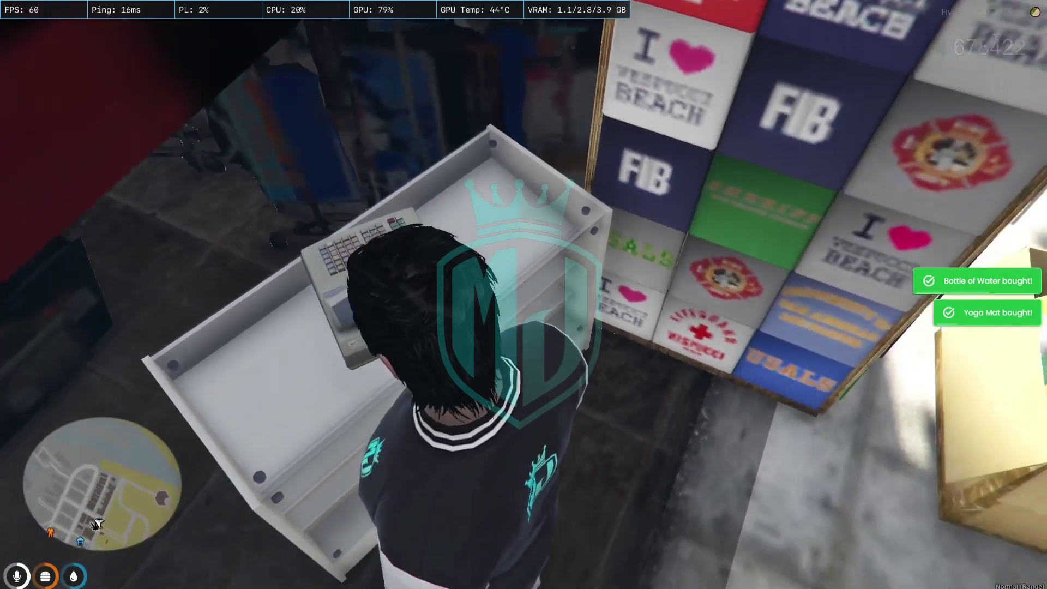
Run to the grass in the park, assign the Yoga Mat to hotbar slot 1 and use it
{"action": "key", "text": "w"}
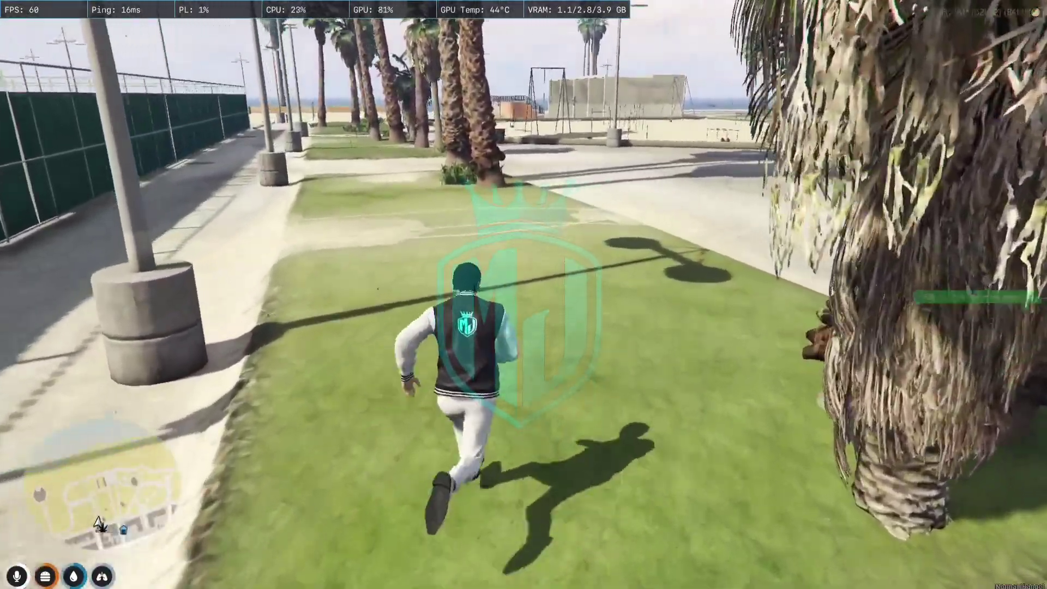
{"action": "key", "text": "z"}
{"action": "key", "text": "w"}
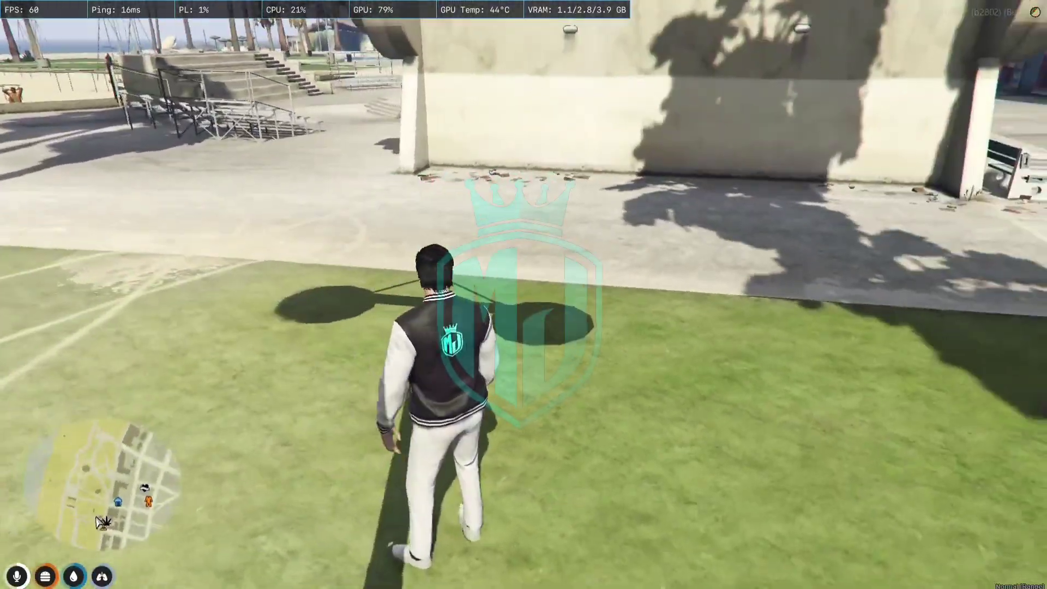
{"action": "key", "text": "Tab"}
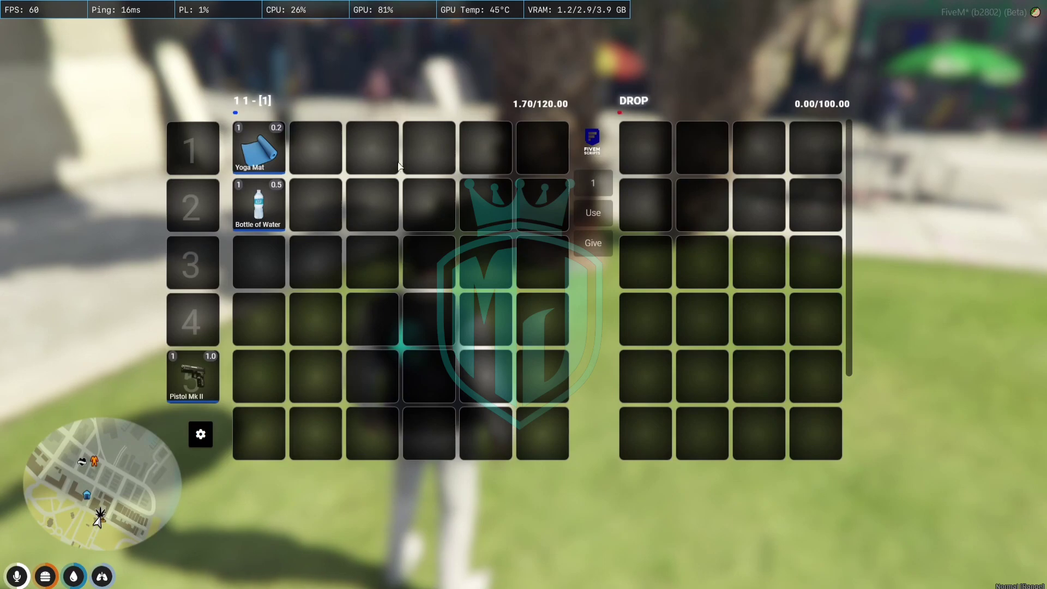
{"action": "left_click_drag", "start_coordinate": [256, 151], "coordinate": [192, 162]}
{"action": "key", "text": "Tab"}
{"action": "key", "text": "1"}
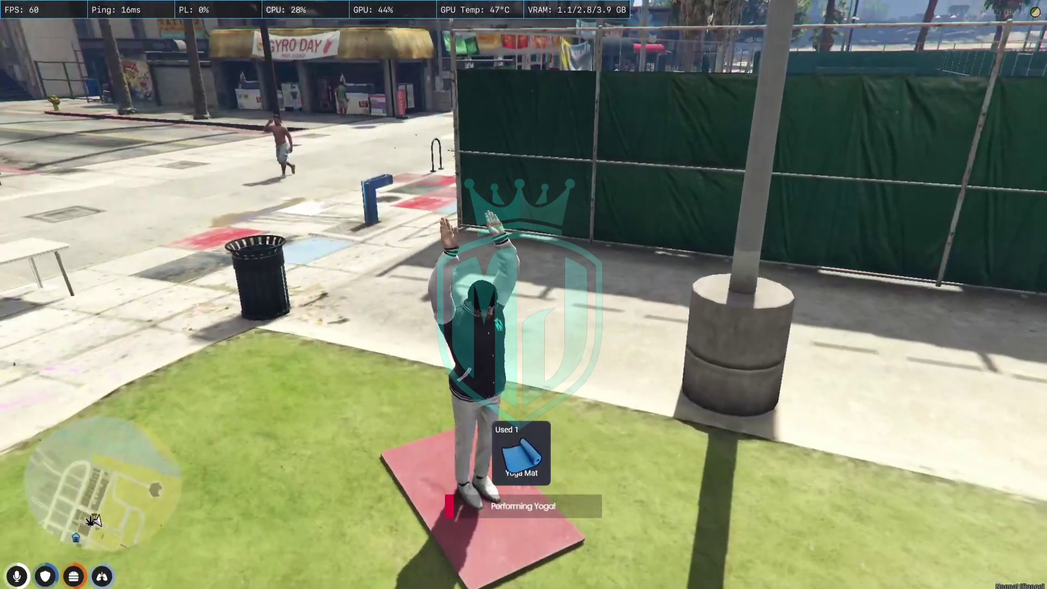